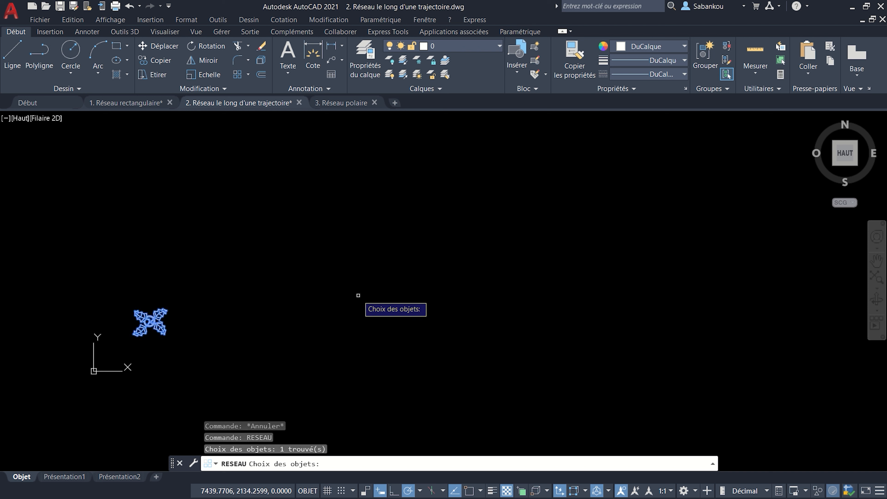
- Draw a wavy polyline of three connected arcs, about 15,700 units long, starting at the centre of the leaf motif
key("Return")
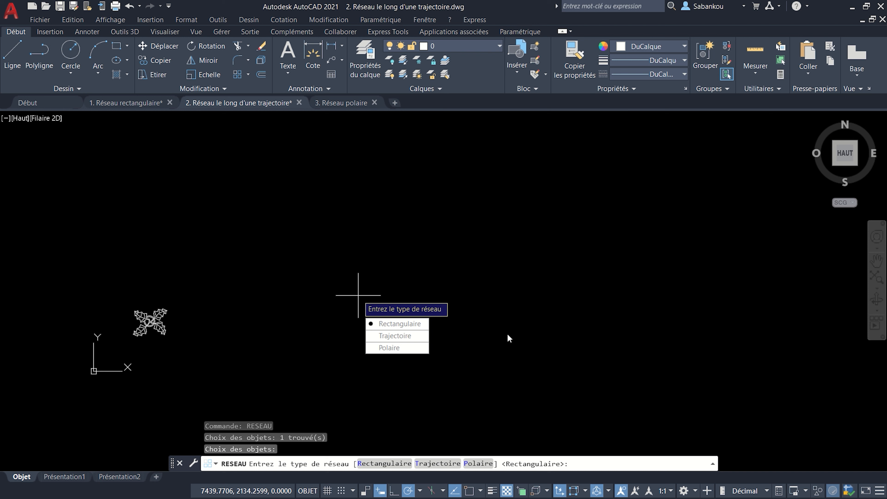
key("Escape")
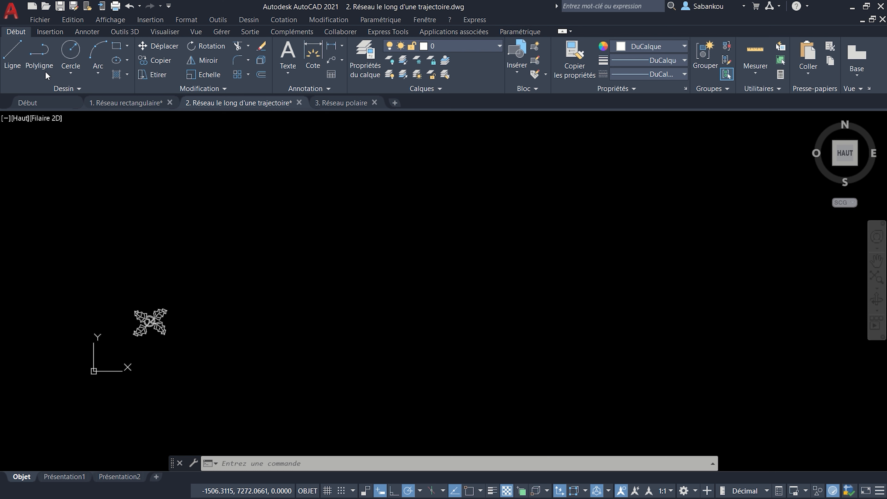
left_click(46, 61)
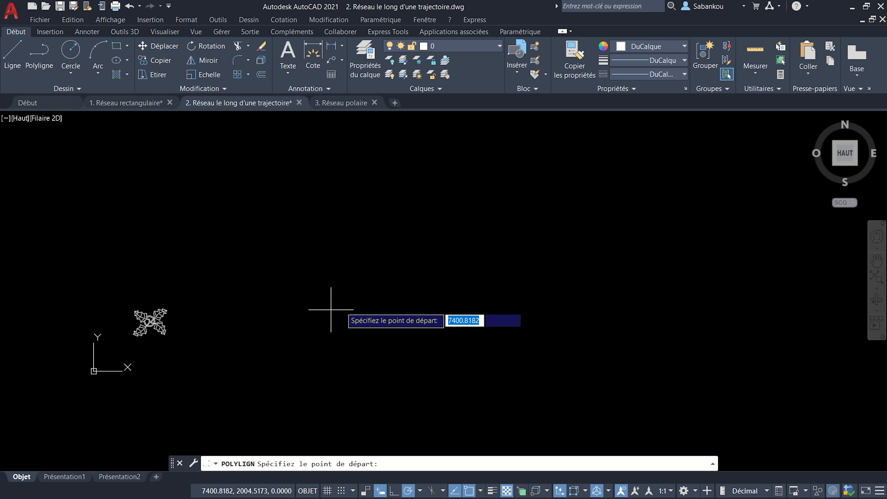
left_click(150, 321)
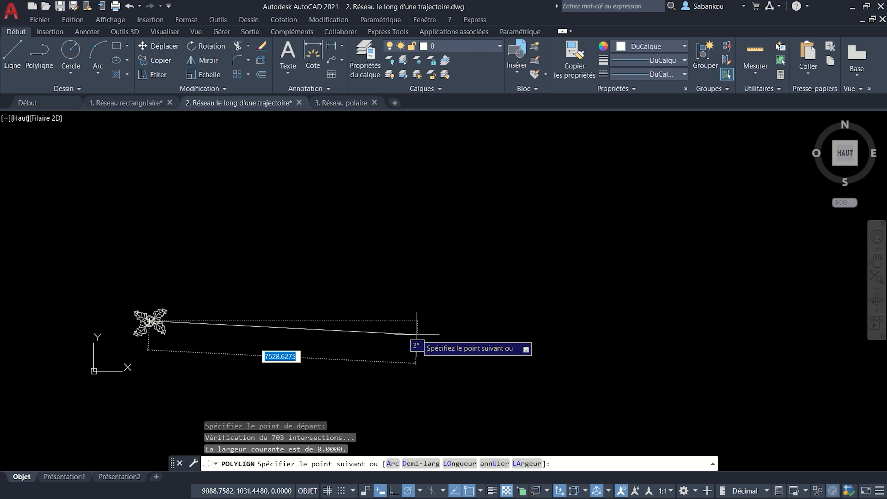
left_click(393, 464)
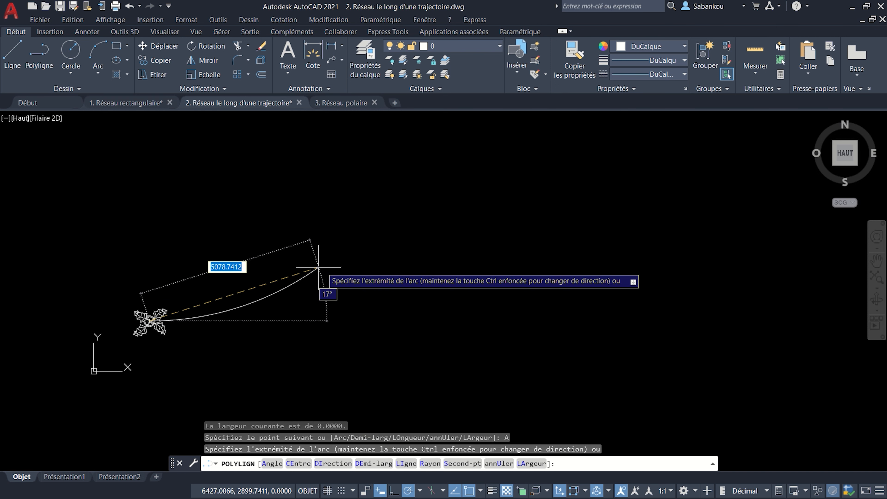
left_click(316, 270)
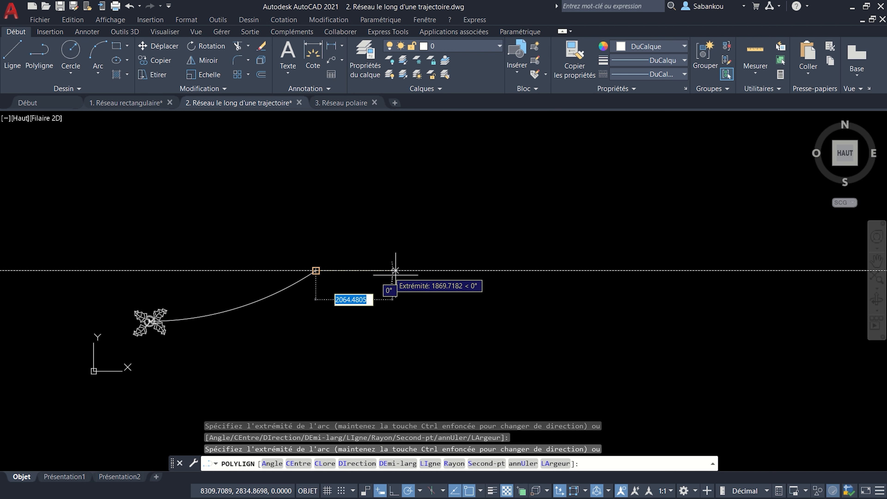
left_click(488, 290)
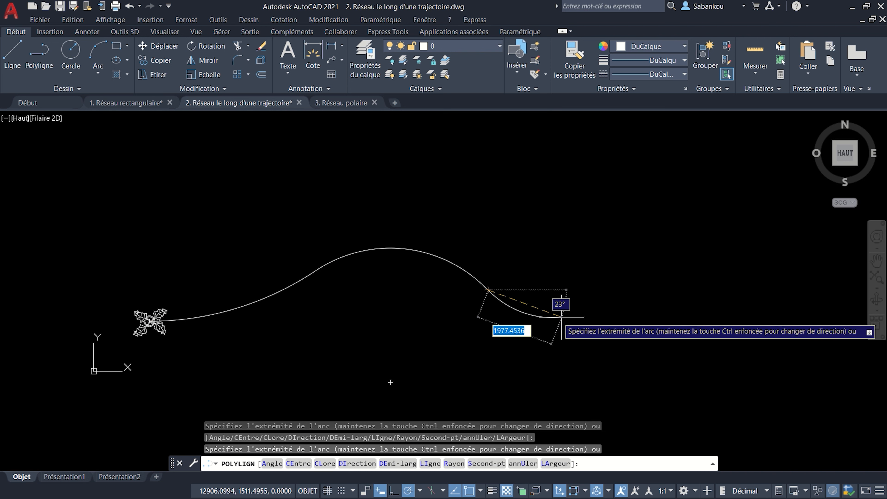
left_click(652, 260)
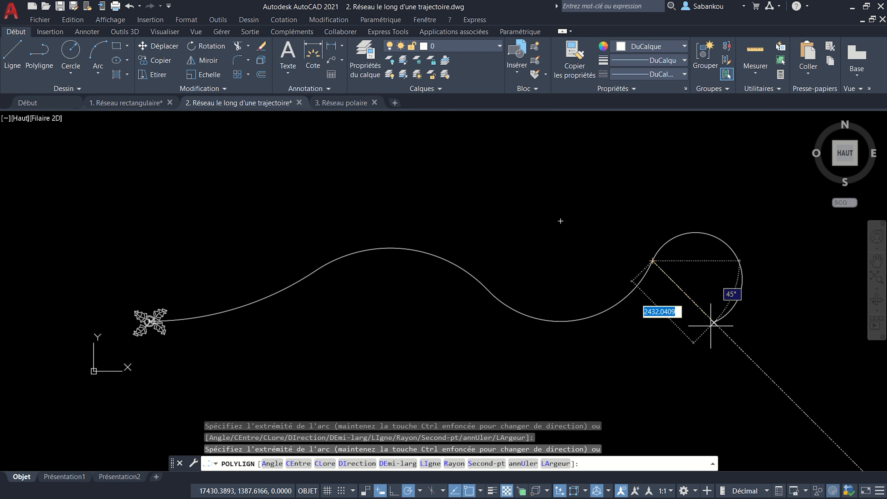
key("Return")
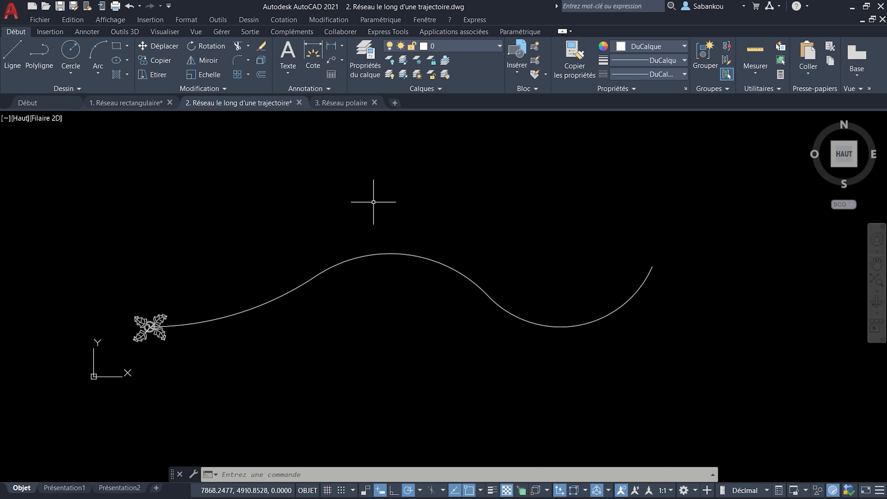
- Create a path array (TRAJECTOIRERESEAU) of the leaf motif along the wavy polyline
type("TRAJEC")
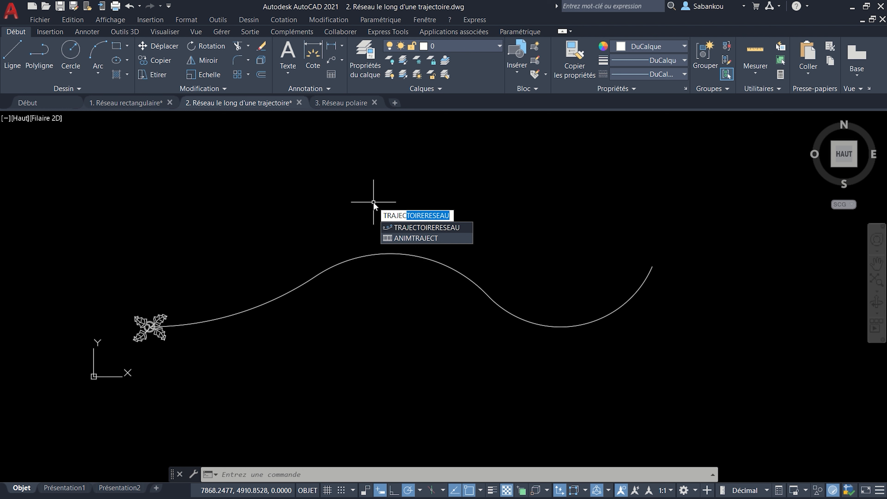
key("Return")
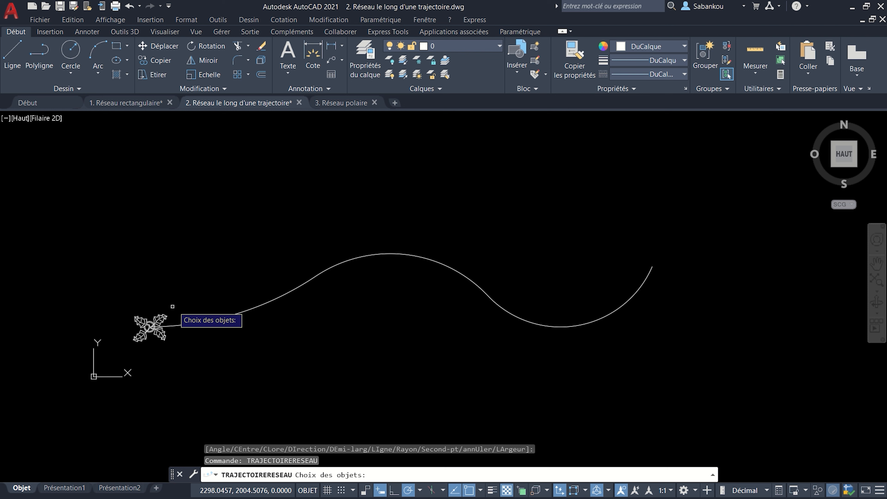
left_click(149, 328)
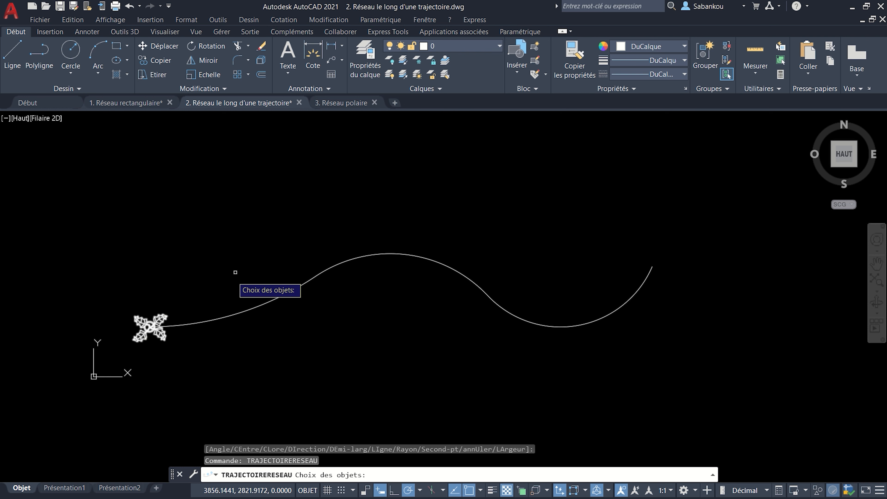
key("Return")
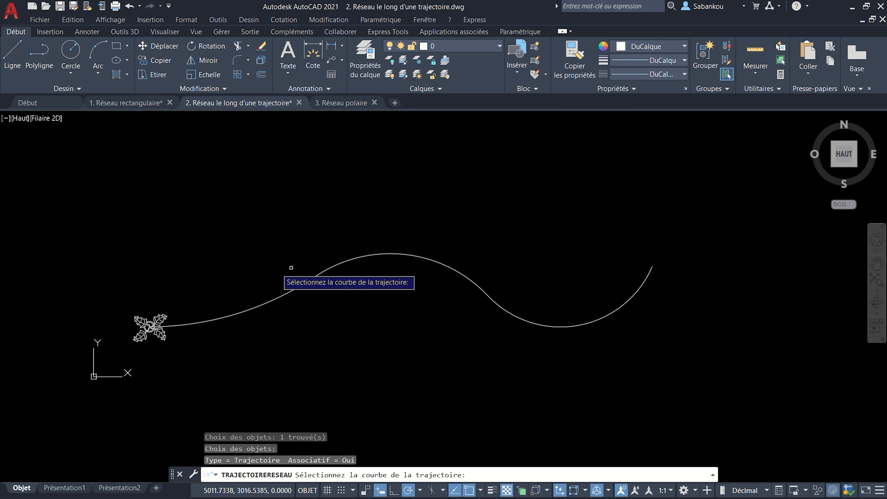
left_click(332, 267)
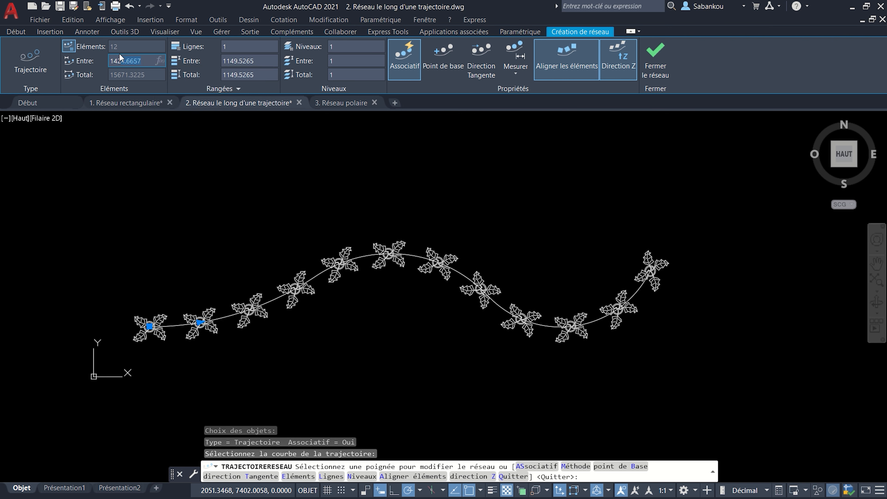
- Set the spacing between the array elements along the path to 1000
left_click(156, 60)
type("1000")
key("Return")
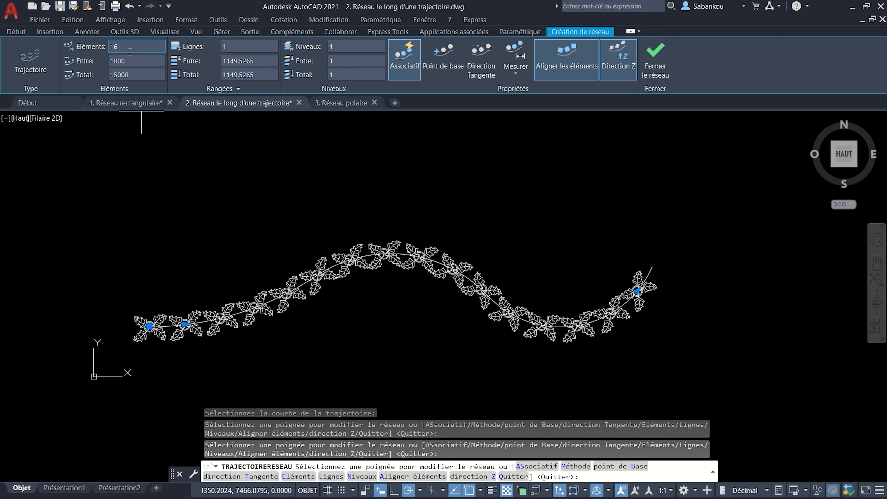
- Set the path array to 12 elements with a spacing of 1400 between them
left_click(134, 48)
type("12")
key("Return")
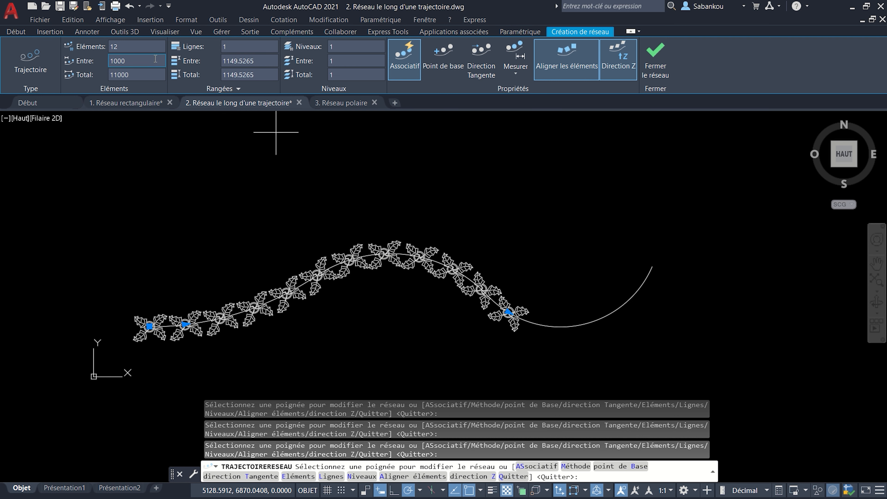
left_click(155, 59)
type("14000")
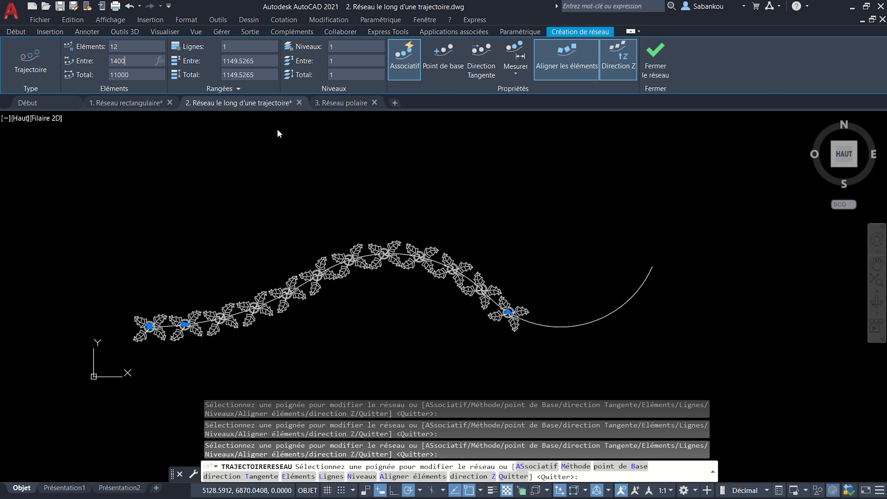
key("Return")
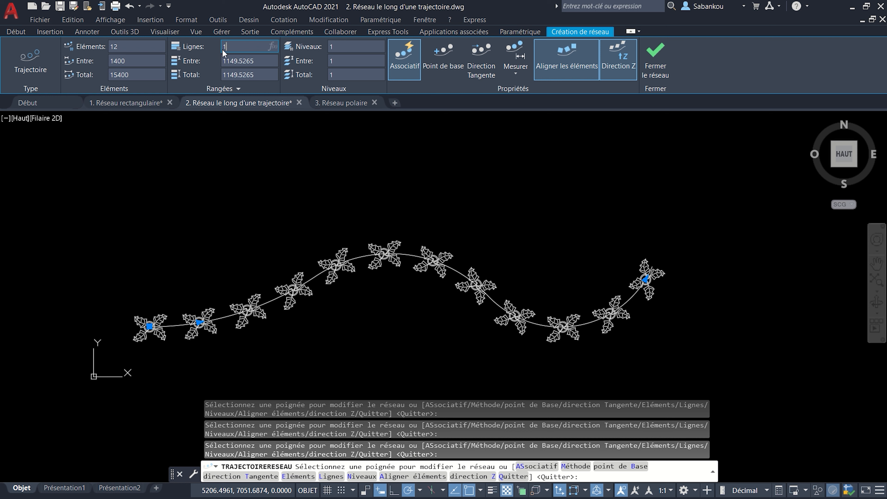
- Give the path array 2 rows with a row spacing of 2000
type("2")
key("Return")
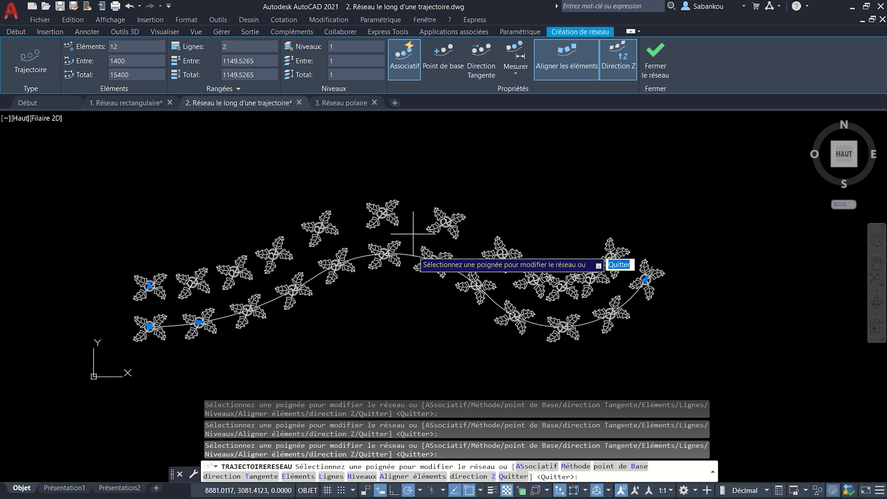
left_click(257, 63)
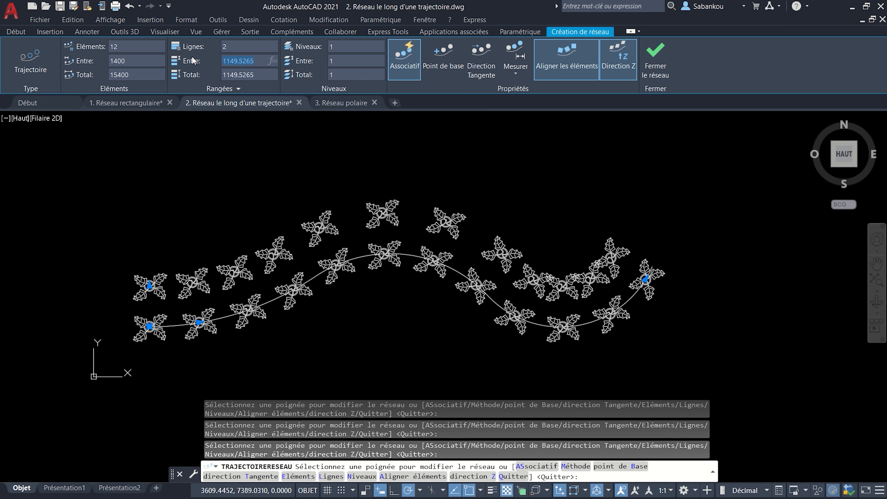
type("2000")
key("Return")
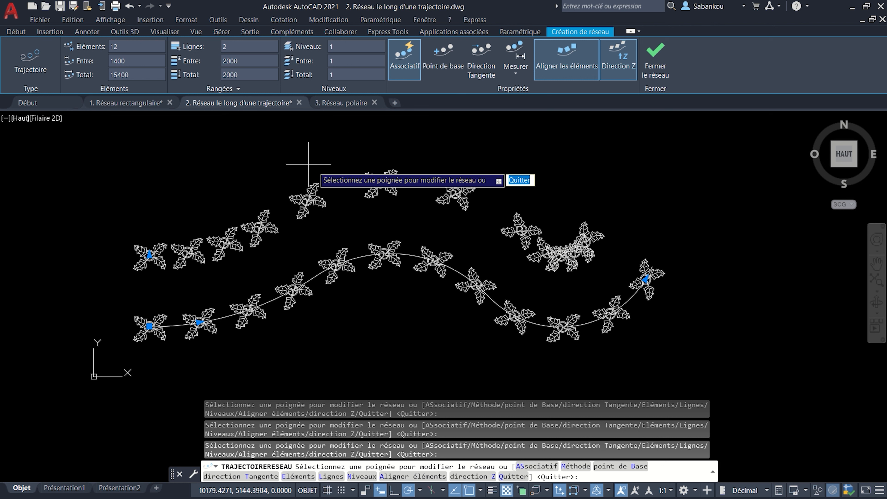
- Return the path array to 1 row
left_click_drag(234, 47, 189, 50)
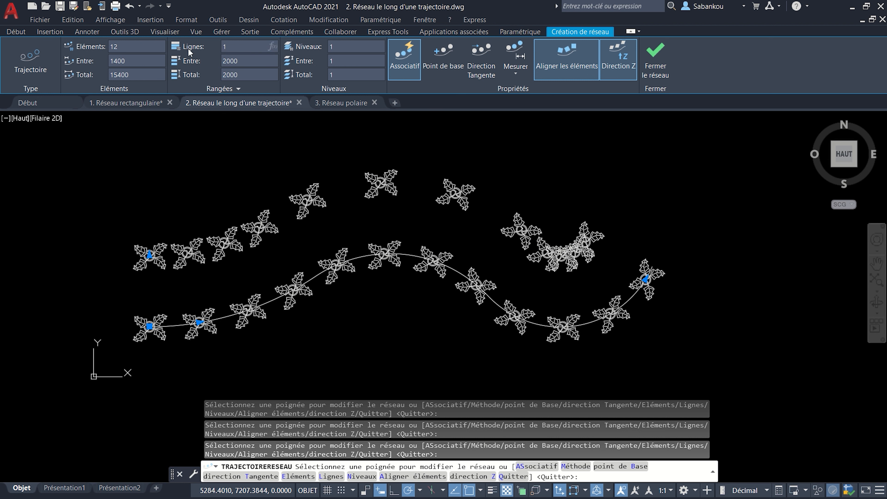
key("Return")
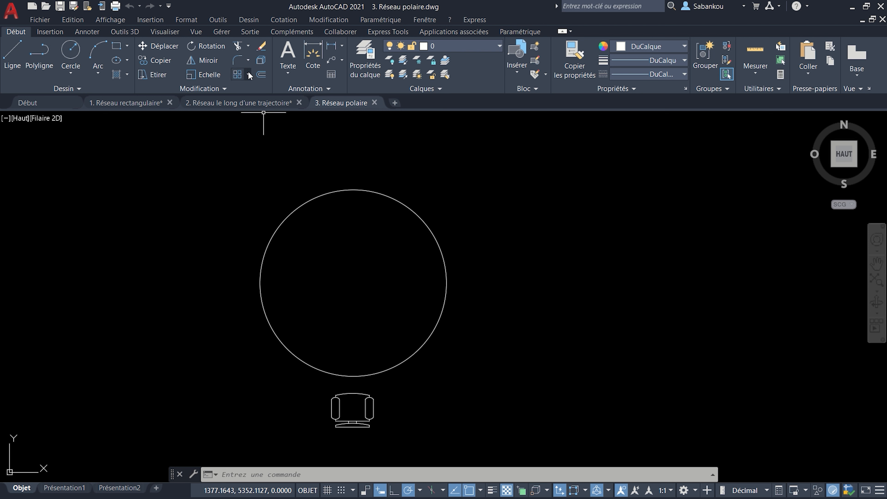
left_click(249, 75)
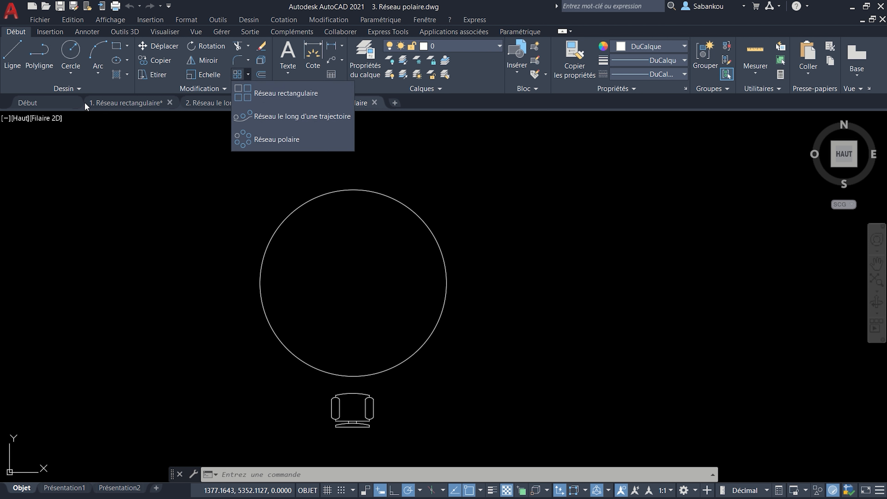
left_click(551, 259)
type("RESEAUPO")
key("Escape")
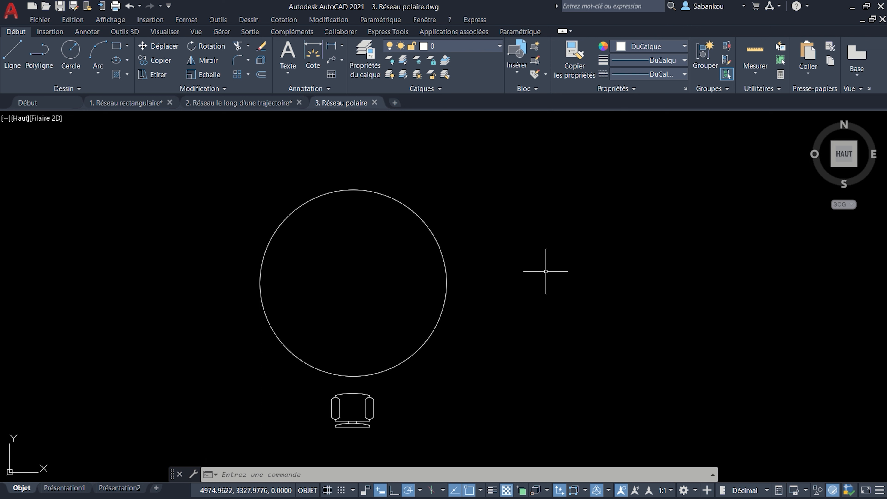
type("RESEAU")
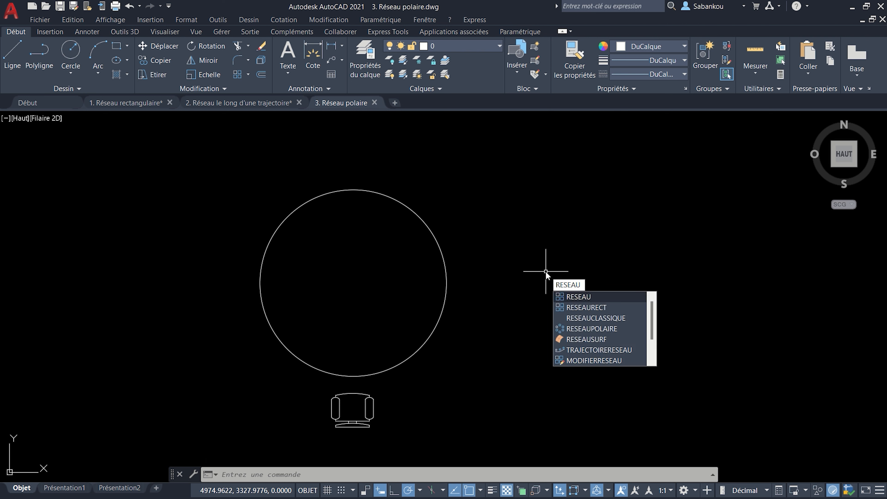
key("Return")
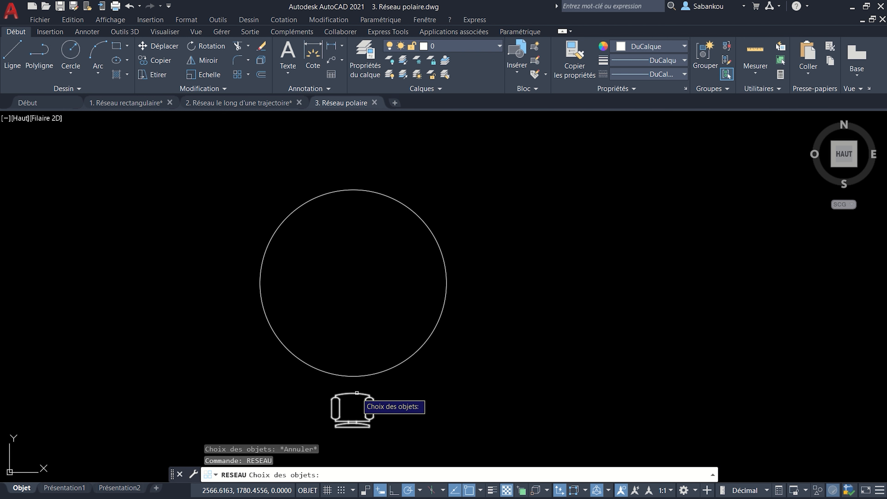
left_click(357, 393)
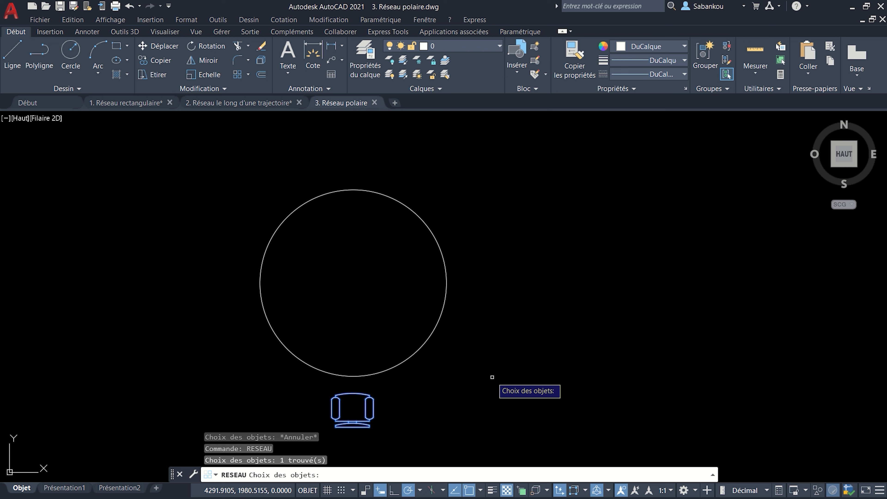
key("Return")
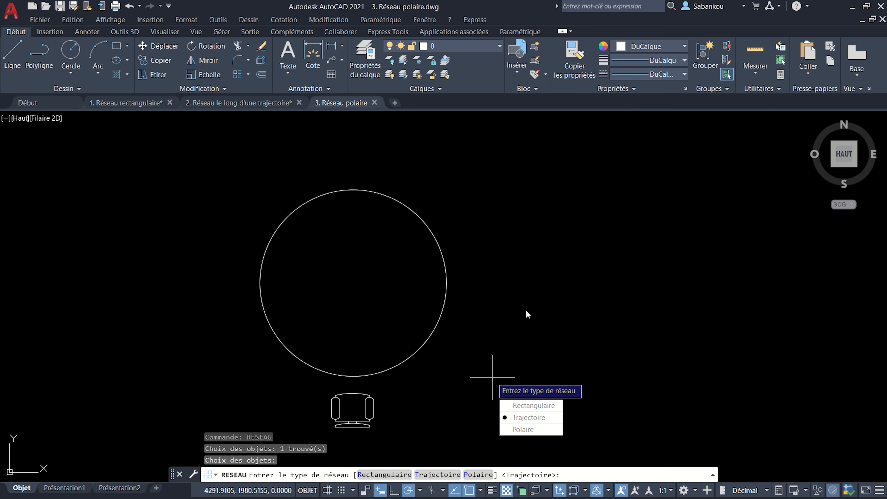
key("Escape")
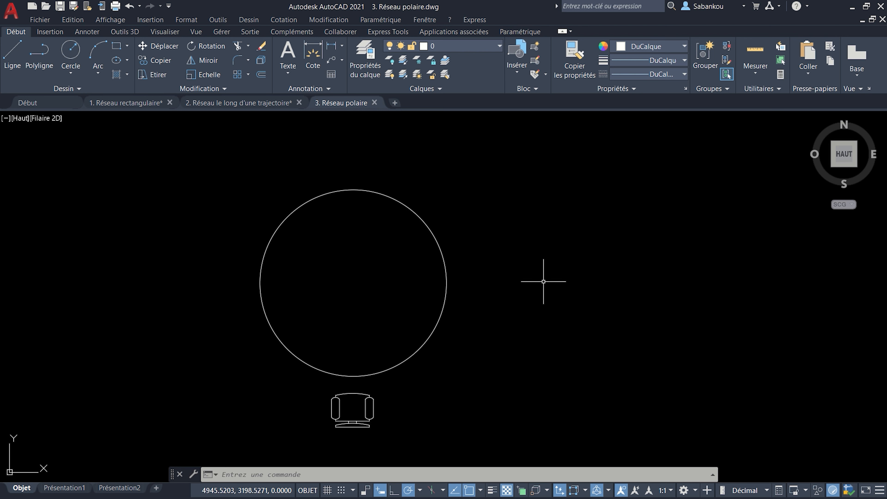
- Create a polar array of the chair with the RESEAU command, using the Polaire type and the circle's centre as the array centre
type("RESEAU")
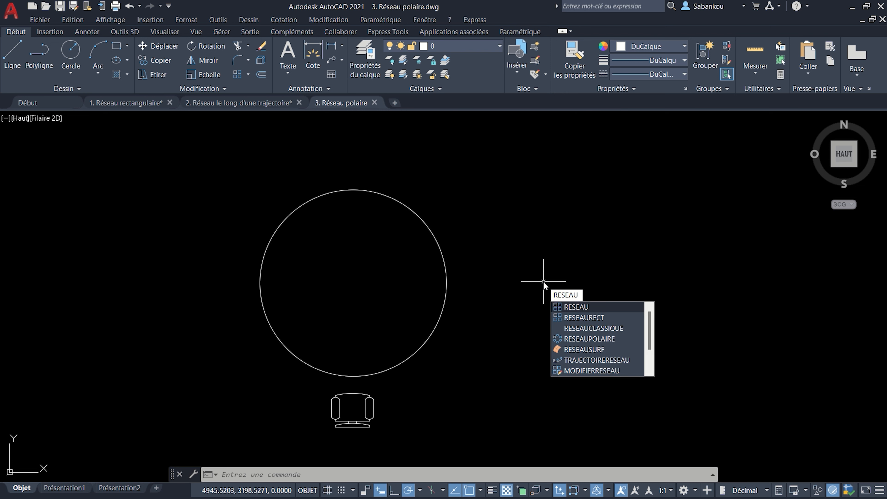
key("Return")
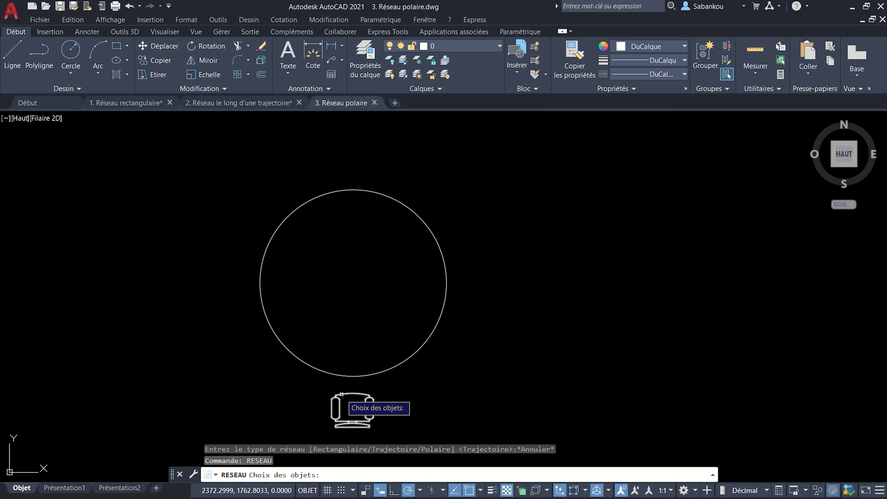
left_click(343, 397)
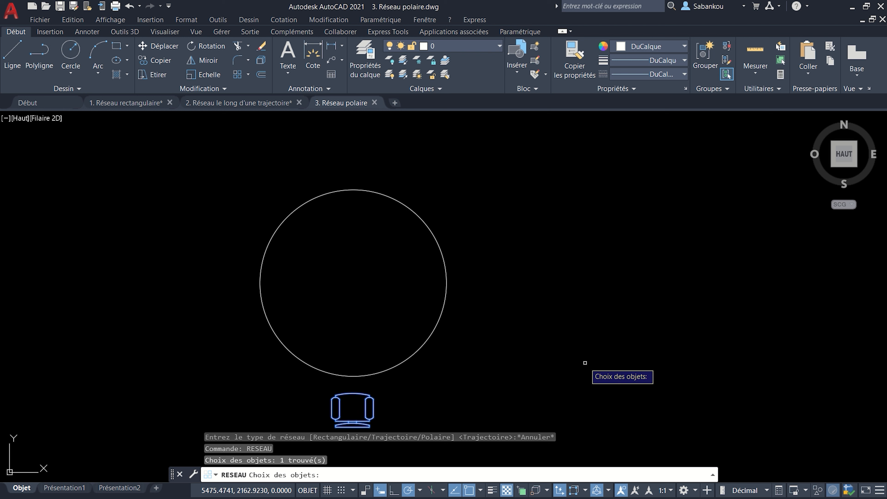
key("Return")
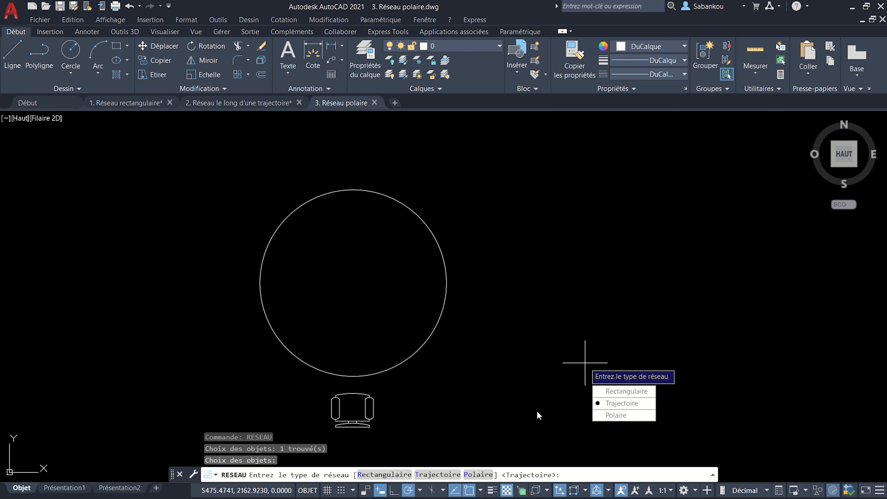
left_click(478, 474)
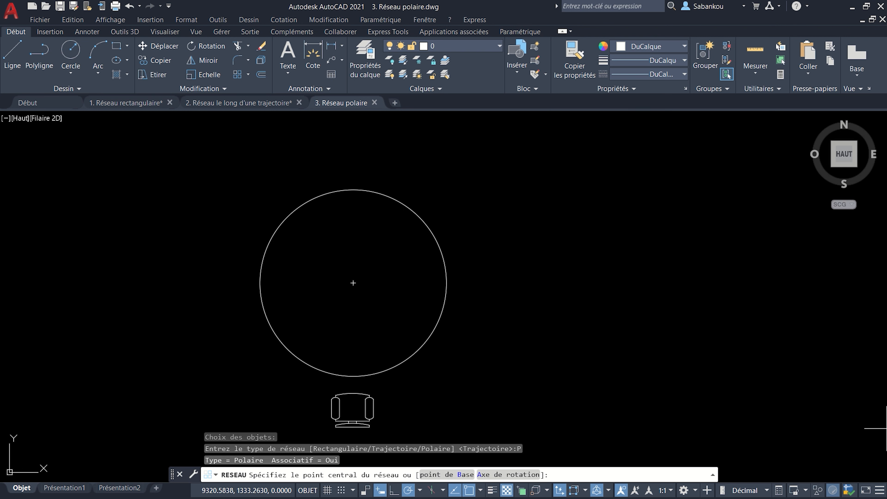
left_click(880, 491)
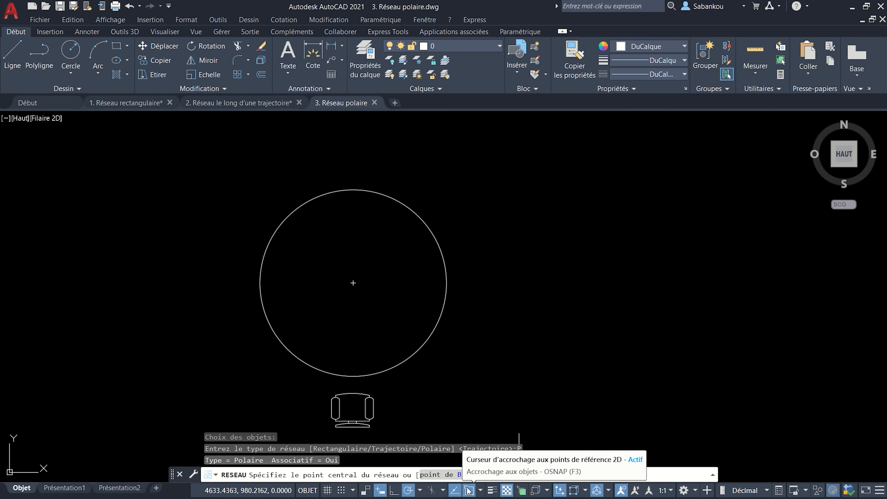
left_click(481, 491)
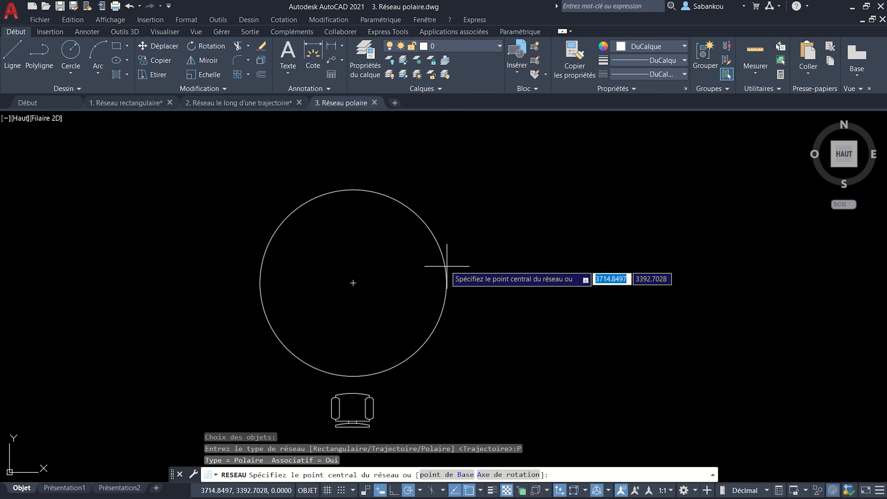
left_click(354, 283)
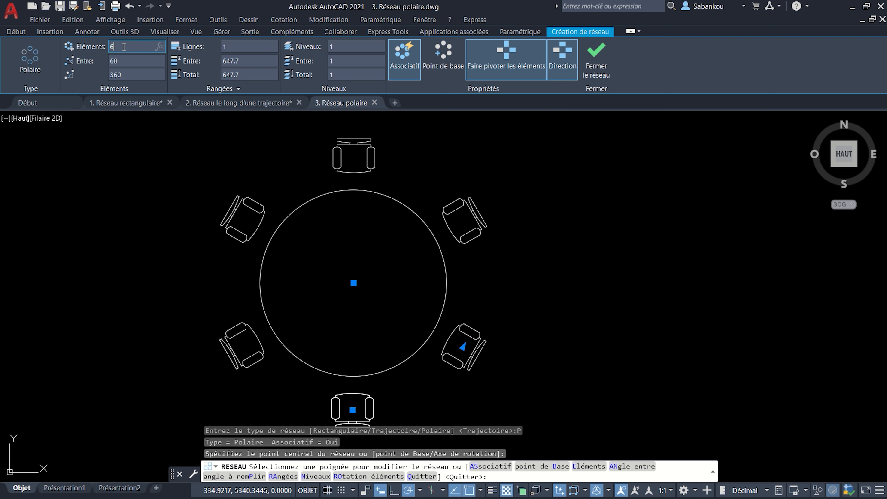
- Set the number of elements in the polar chair array to 8
left_click(154, 46)
type("8")
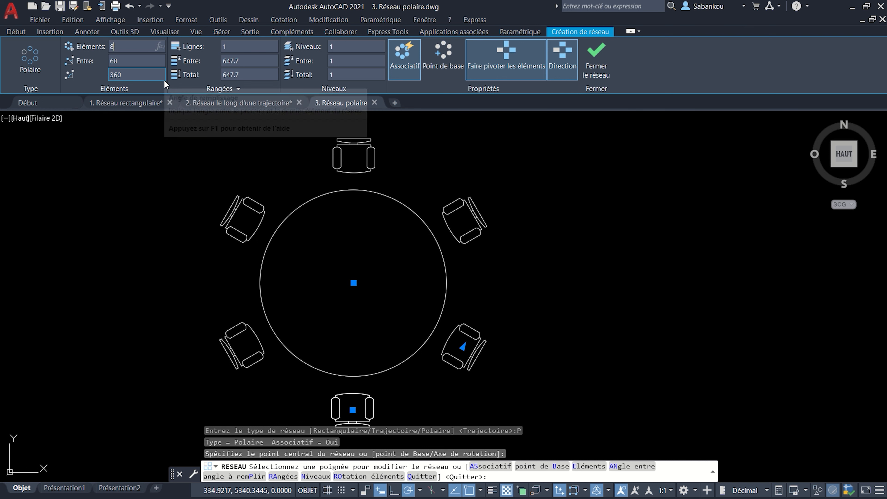
key("Return")
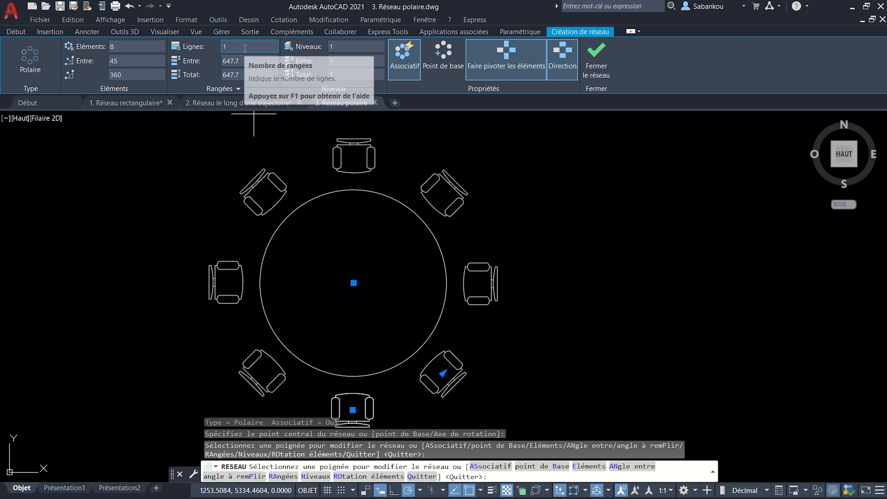
- Set the number of rows in the polar chair array to 5
type("5")
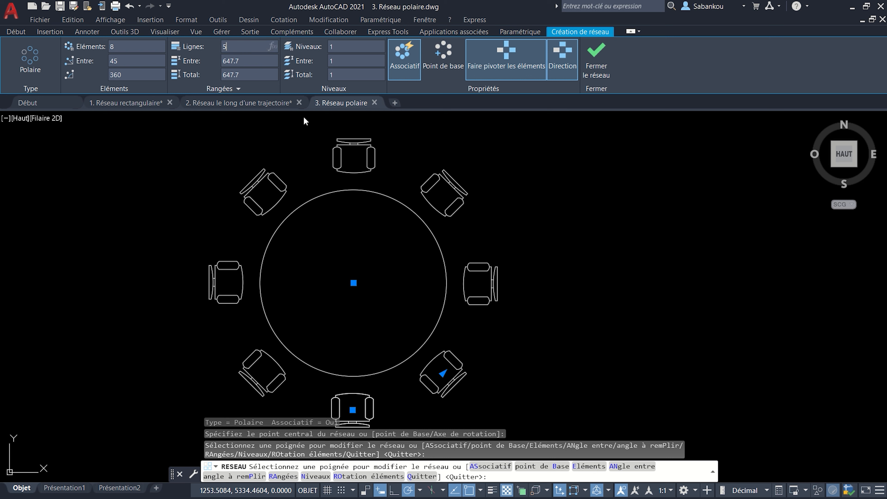
key("Return")
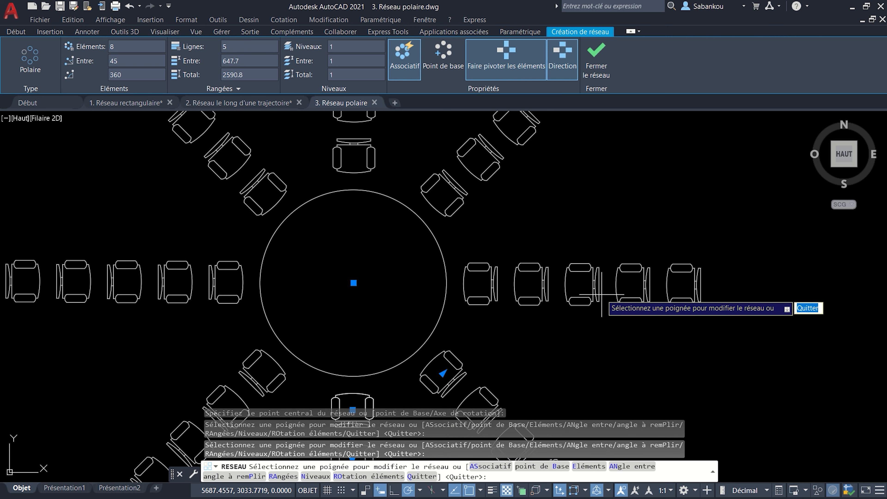
scroll(634, 276, "down", 4)
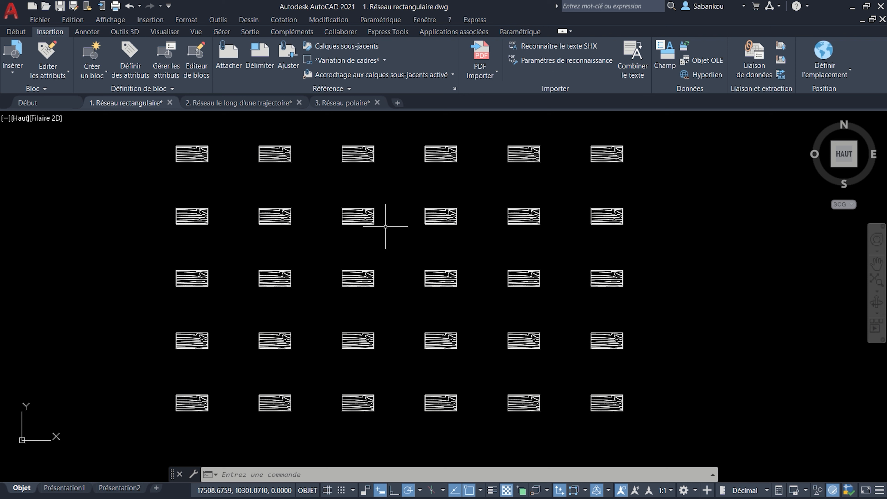
- In the rectangular array drawing, examine the array of plain desks and the separate desk with two chairs
middle_click_drag(283, 264, 439, 263)
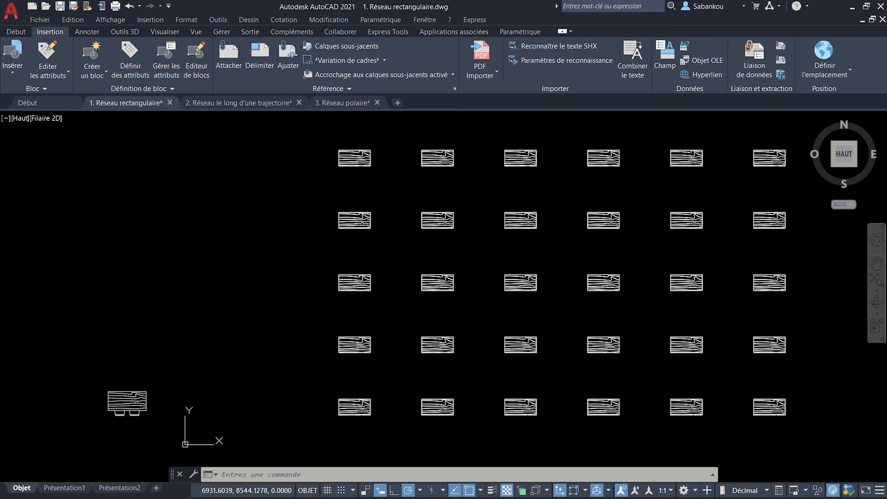
middle_click_drag(328, 268, 348, 267)
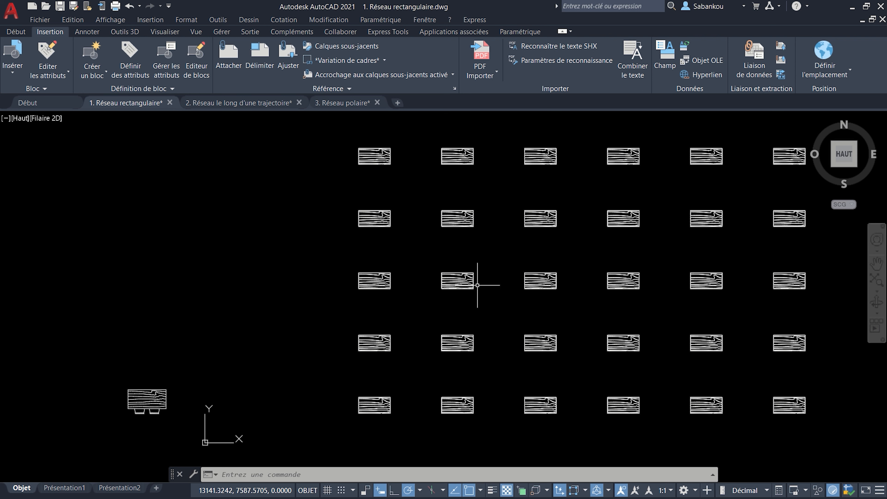
scroll(137, 425, "up", 5)
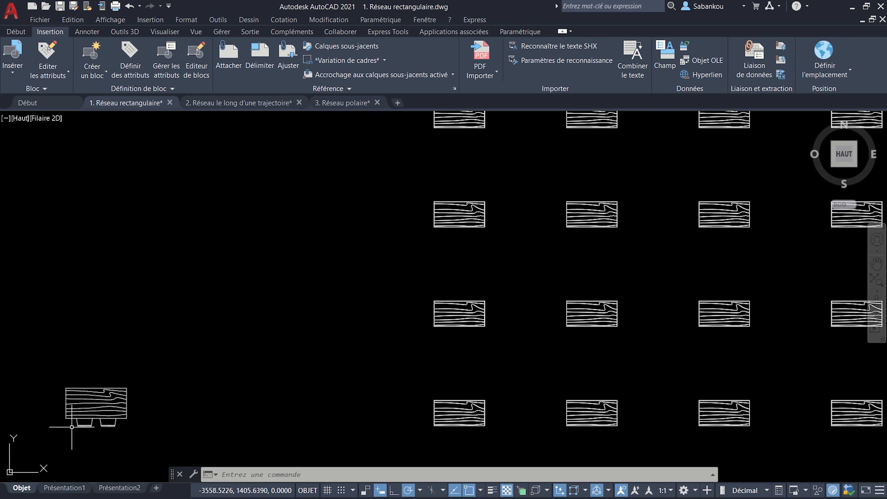
middle_click_drag(137, 425, 208, 369)
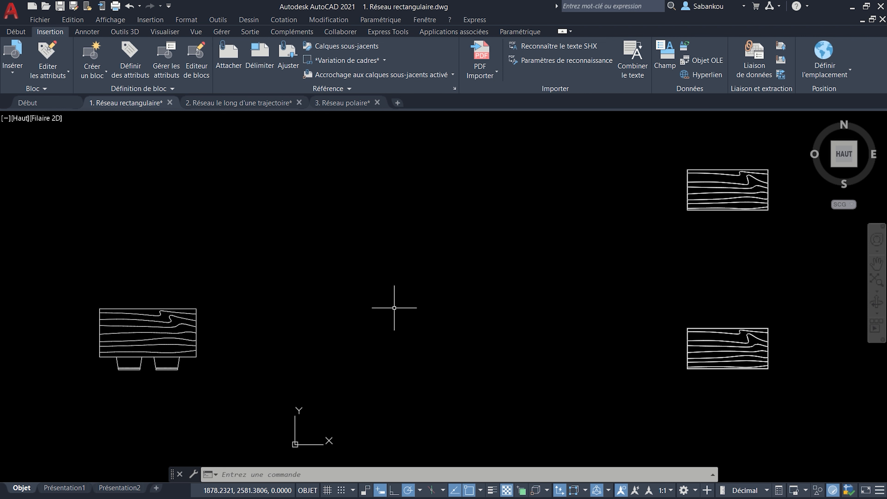
middle_click_drag(384, 307, 319, 313)
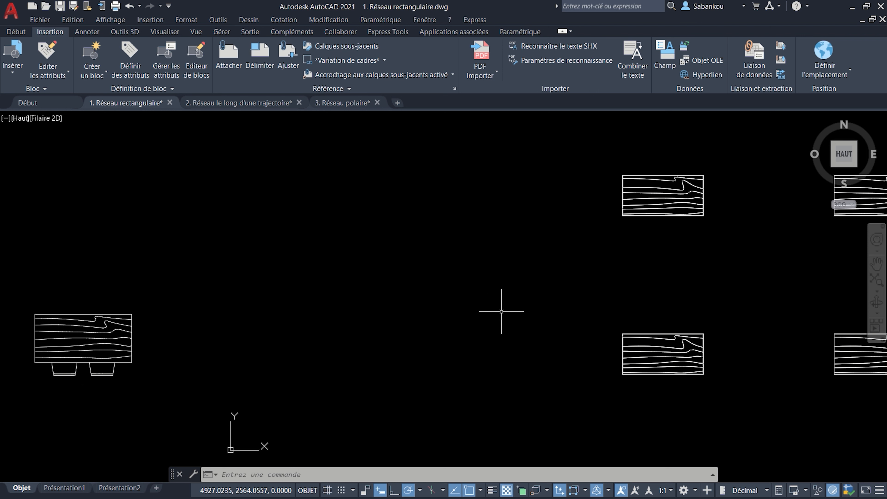
scroll(545, 308, "down", 4)
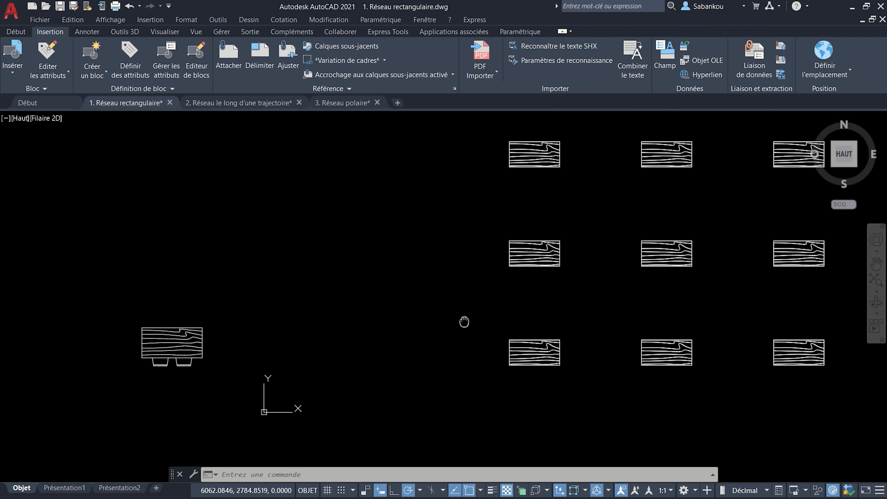
middle_click_drag(473, 306, 417, 320)
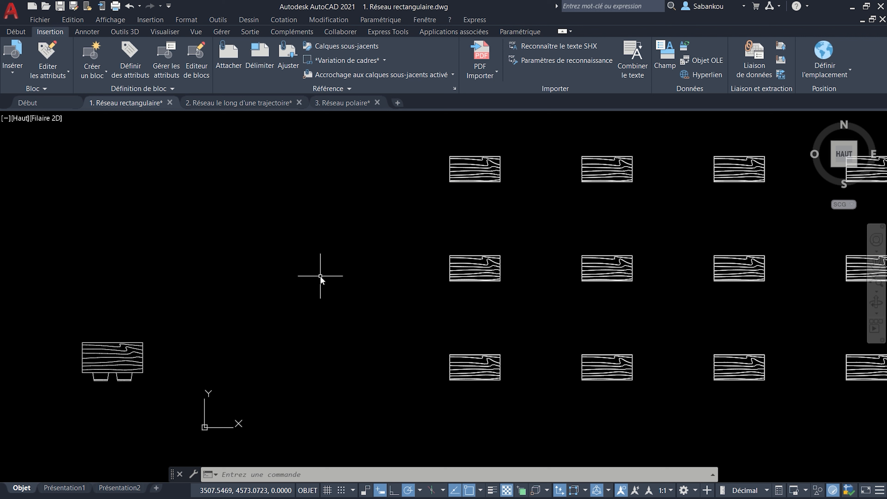
- Edit the rectangular array with MODIFIERRESEAU's REmplacer option, using the separate desk with chairs as replacement and a wood-grain endpoint near its centre as base point
type("MODIFIER")
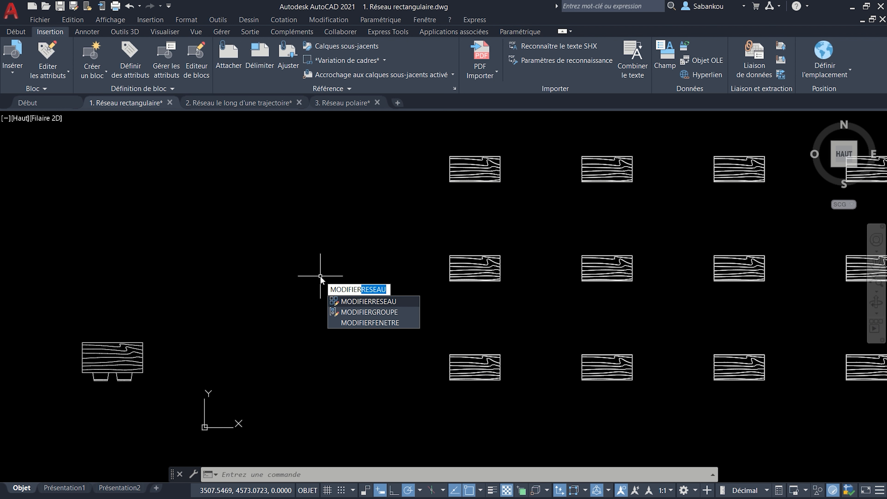
key("Return")
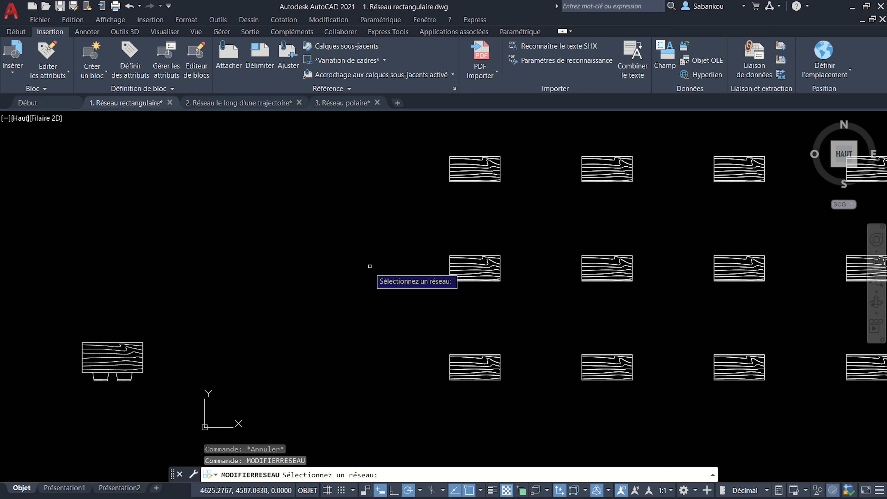
left_click(468, 266)
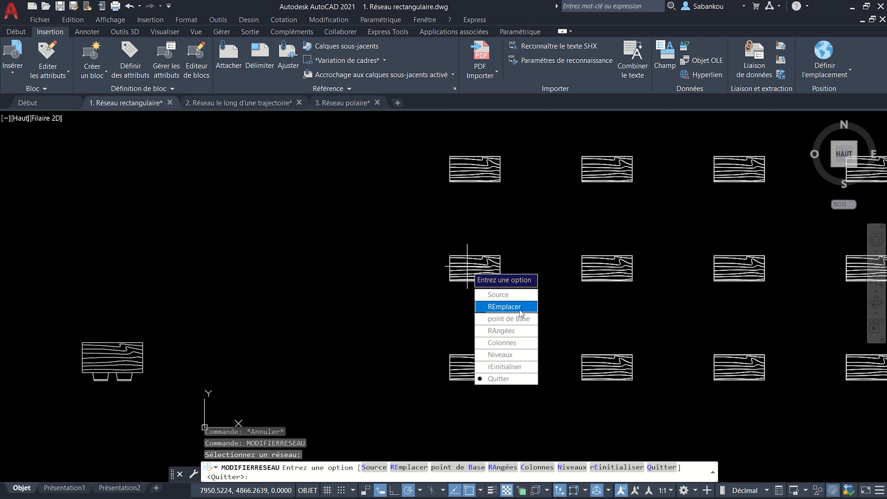
left_click(418, 469)
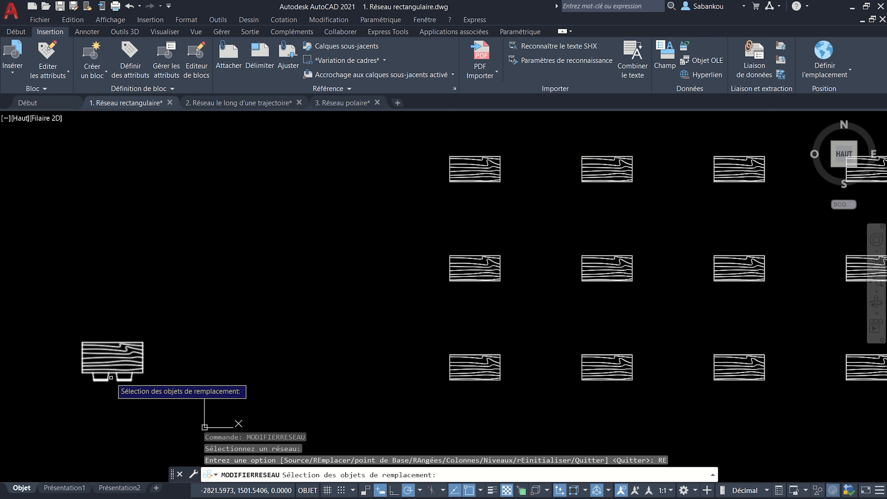
left_click(129, 357)
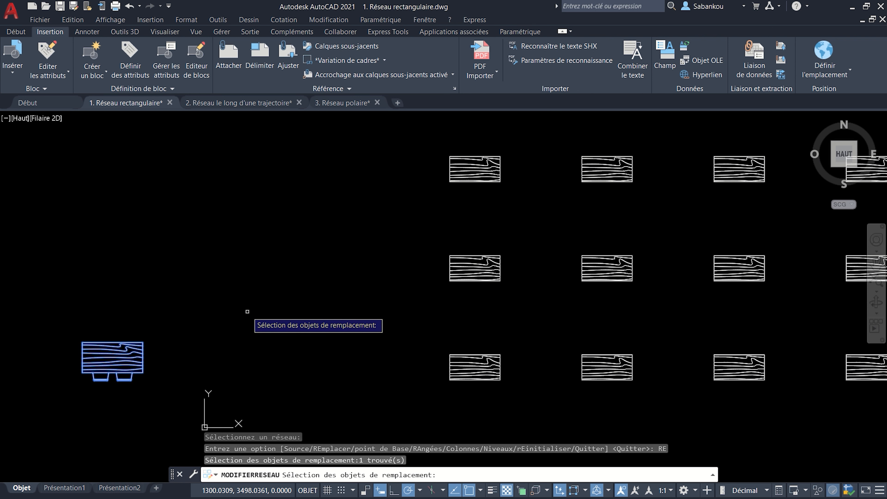
key("Return")
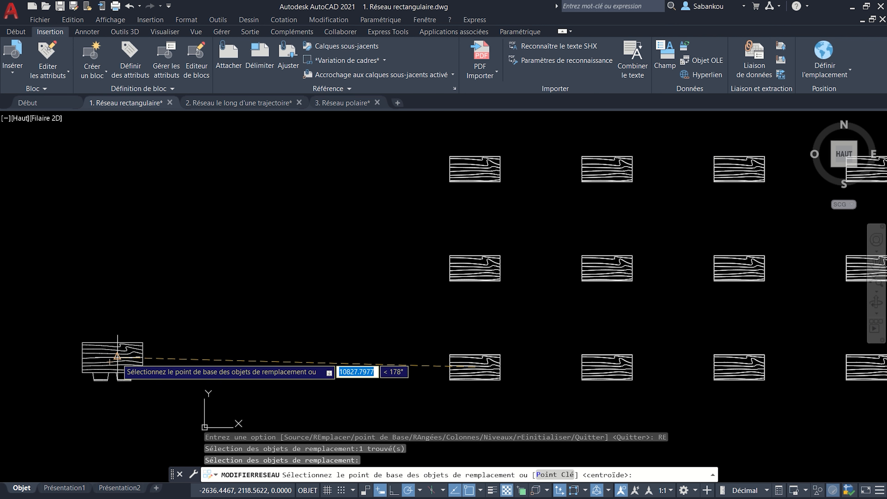
scroll(105, 356, "up", 2)
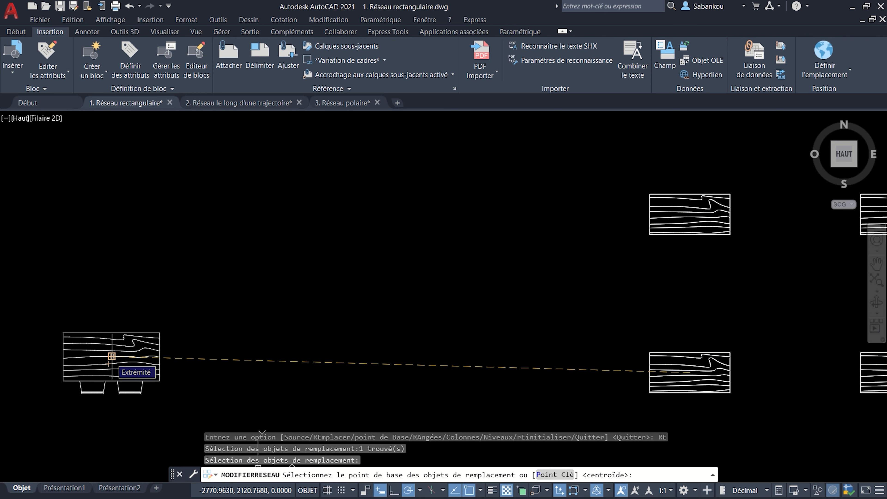
left_click(112, 356)
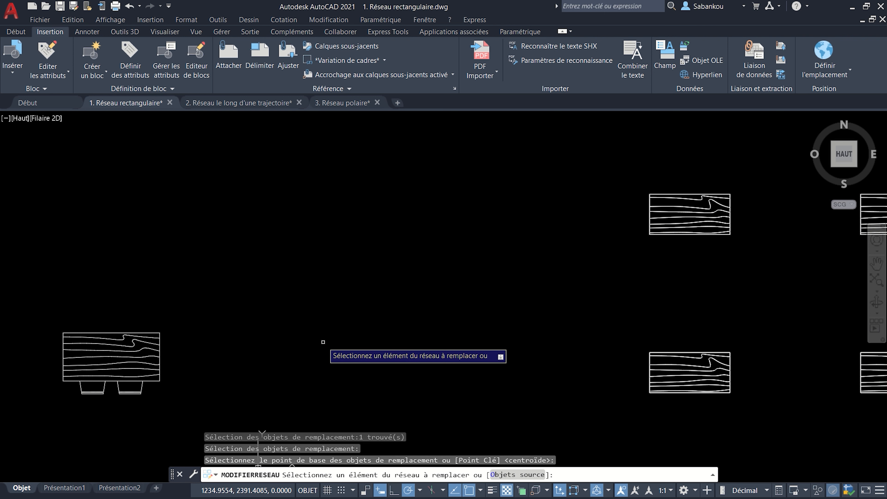
- Mark two neighbouring desks in one array row for replacement, and extend the replacement to every element with the Objets source option
scroll(350, 338, "down", 3)
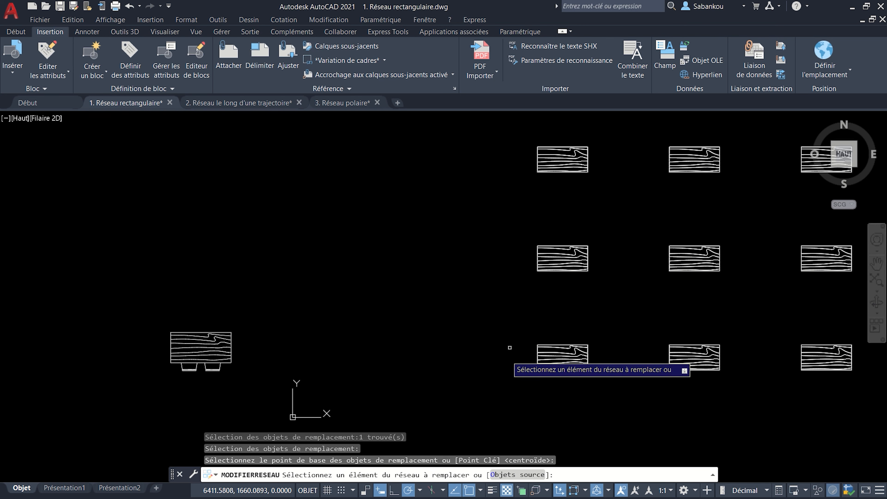
middle_click_drag(511, 347, 454, 343)
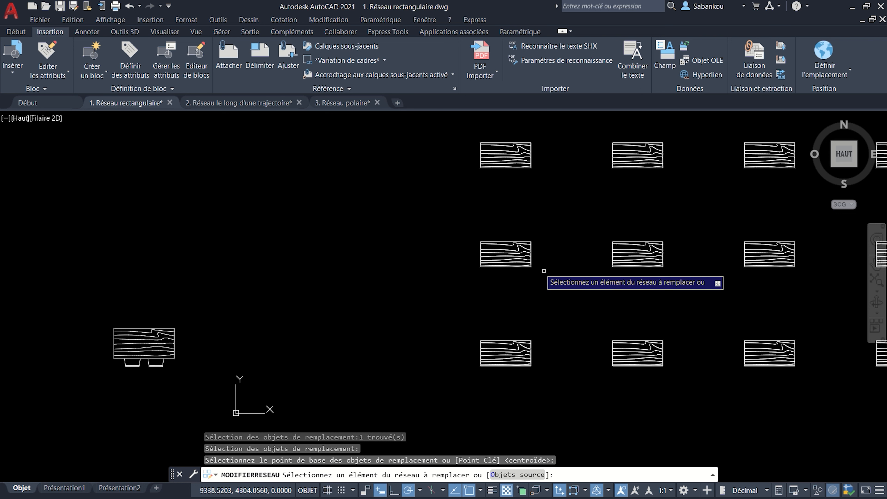
left_click(509, 258)
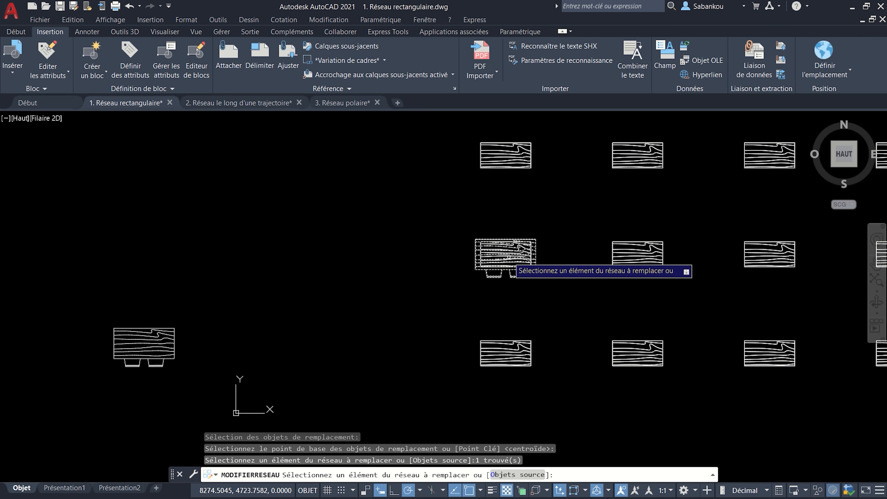
left_click(644, 250)
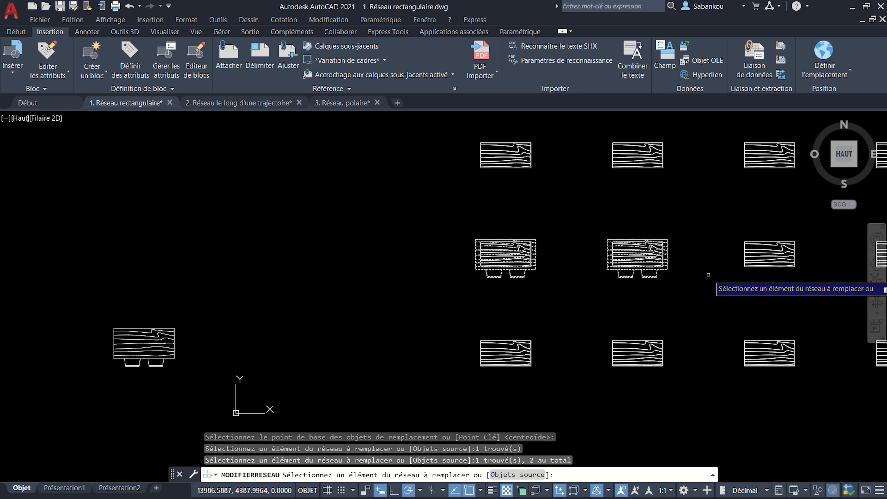
scroll(550, 300, "up", 2)
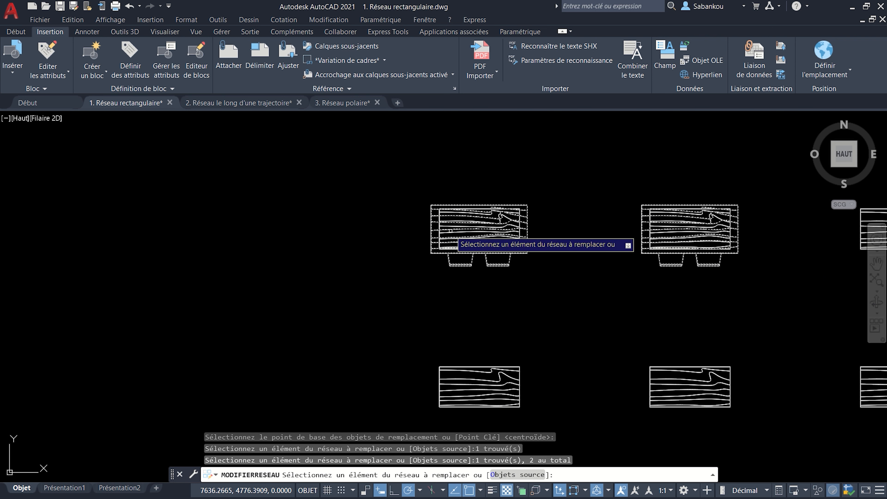
scroll(673, 293, "down", 2)
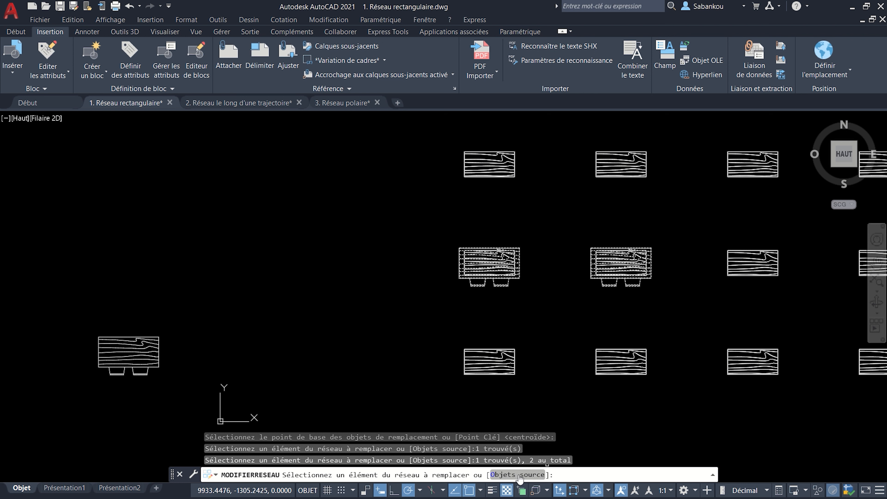
left_click(520, 476)
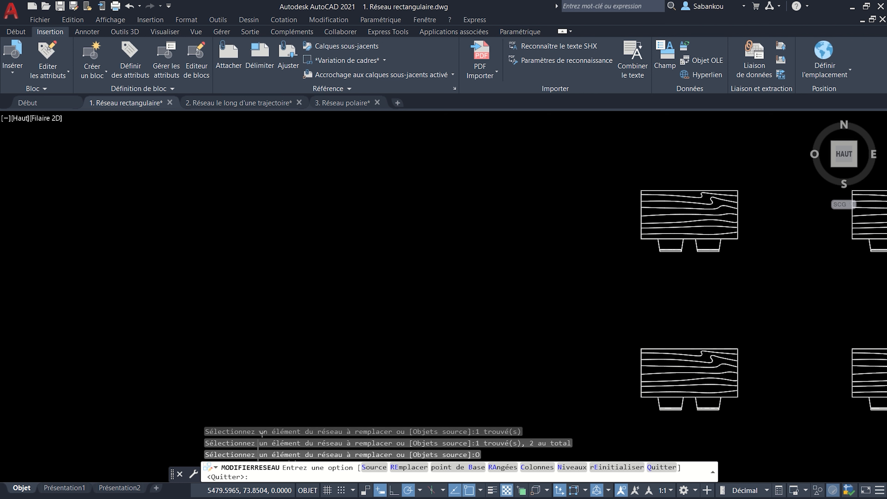
- Quit the array edit and bring the complete array of desks with chairs into view
scroll(782, 311, "down", 3)
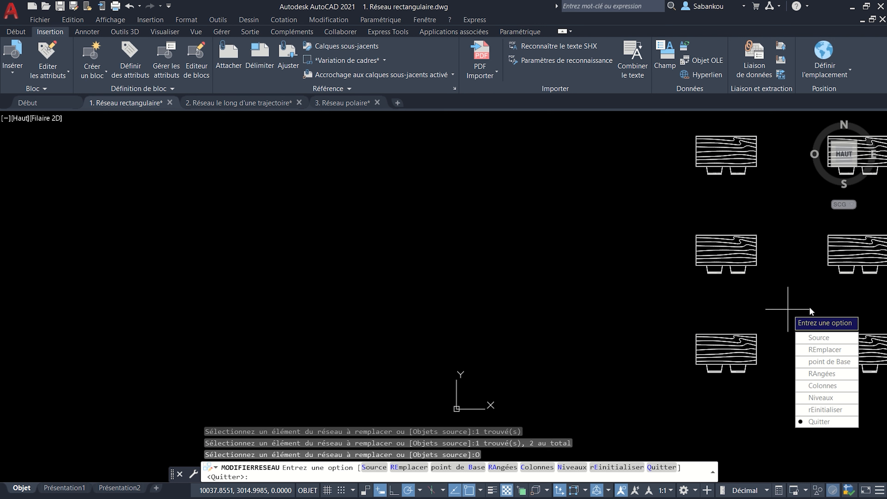
mouse_move(700, 310)
middle_mouse_down()
mouse_move(611, 316)
mouse_move(681, 301)
mouse_move(636, 303)
middle_mouse_up()
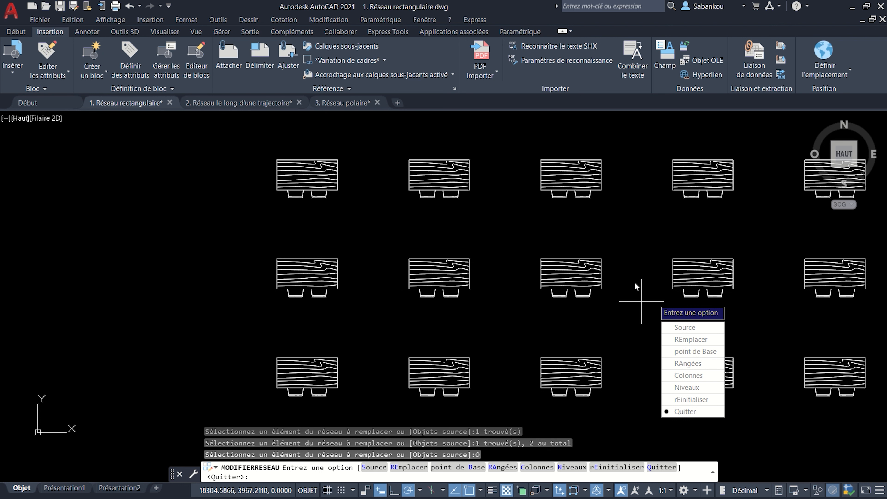
key("Return")
scroll(657, 325, "down", 2)
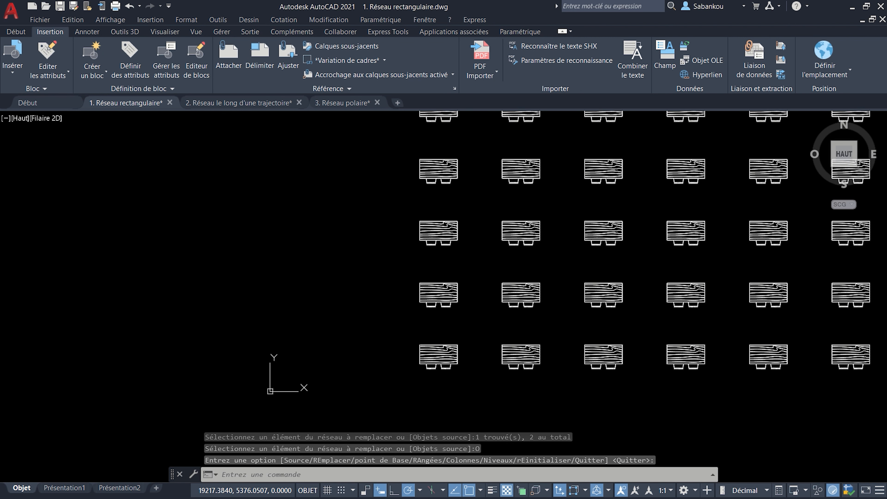
mouse_move(656, 300)
middle_mouse_down()
mouse_move(605, 326)
mouse_move(482, 335)
middle_mouse_up()
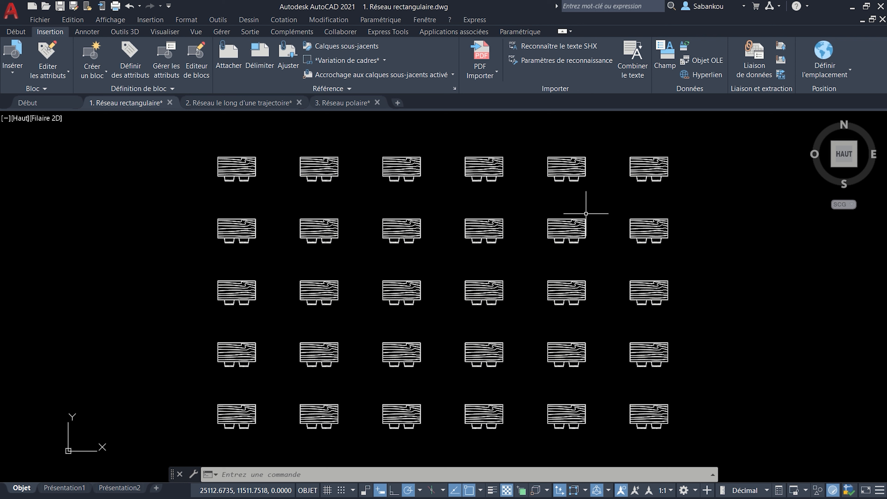
- Open the classic array dialog with RESEAUCLASSIQUE, examine its rectangular array settings, and dismiss it without creating anything
type("RESEAUCLASSIQUE")
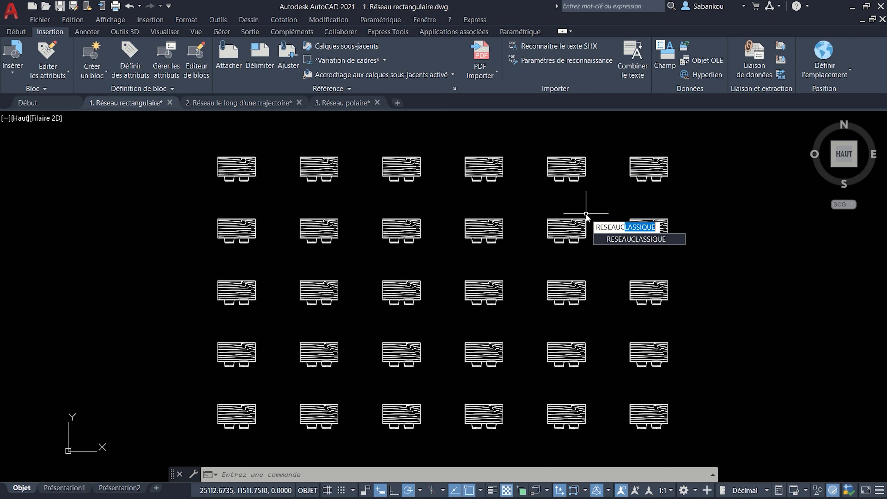
key("Return")
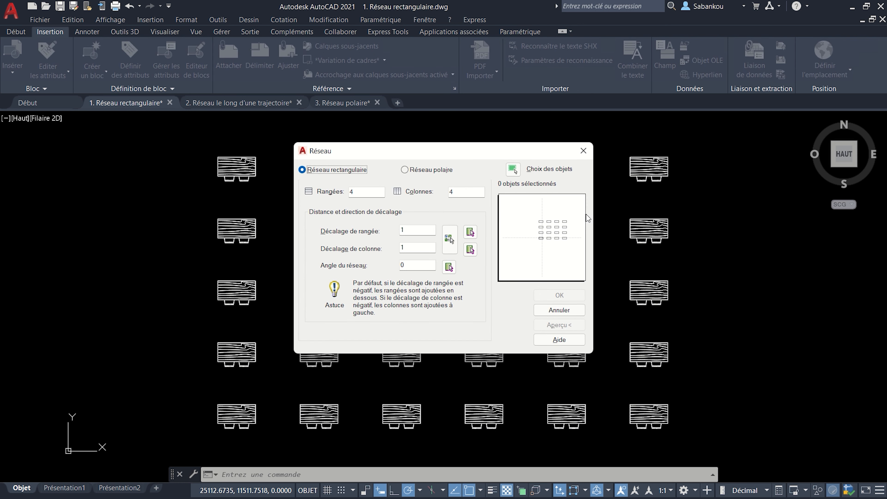
key("Escape")
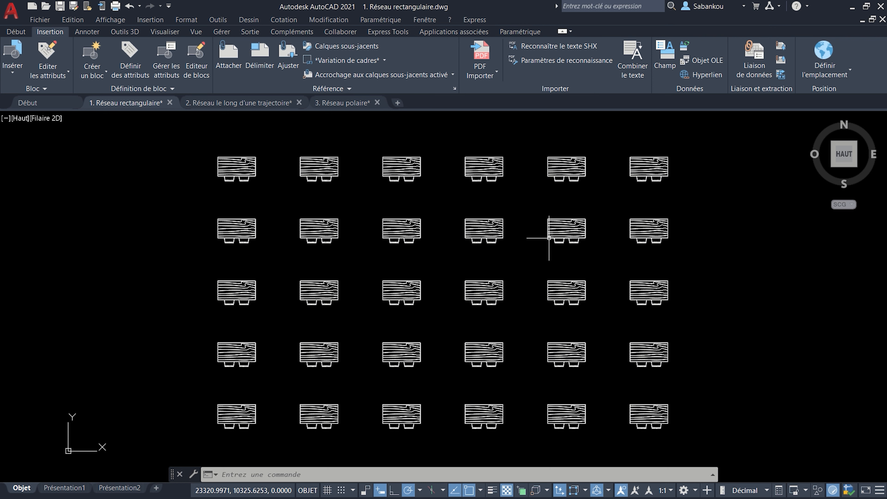
- Explode the rectangular desk array into separate desks with the DECOMPOS command
left_click(402, 225)
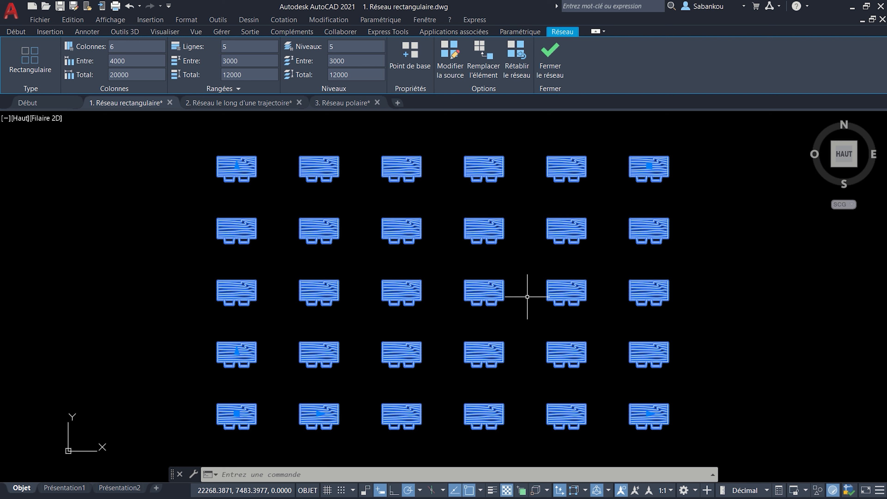
key("Escape")
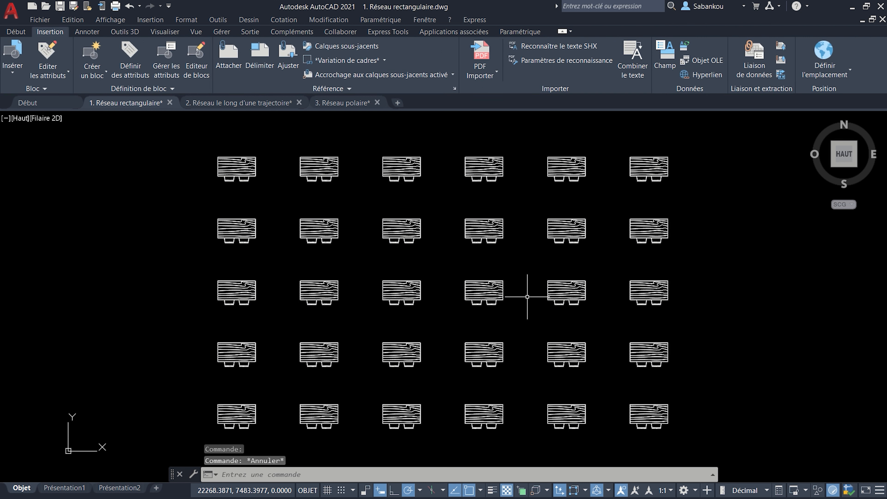
type("DECOMPOS")
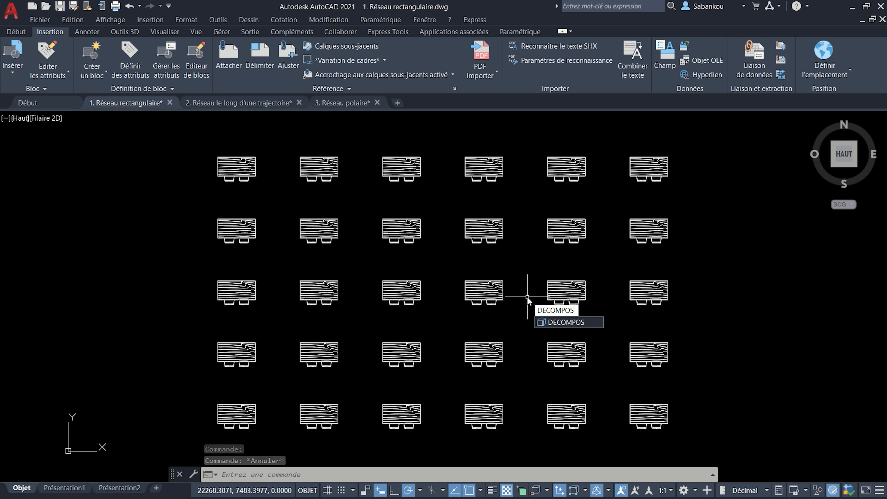
key("Return")
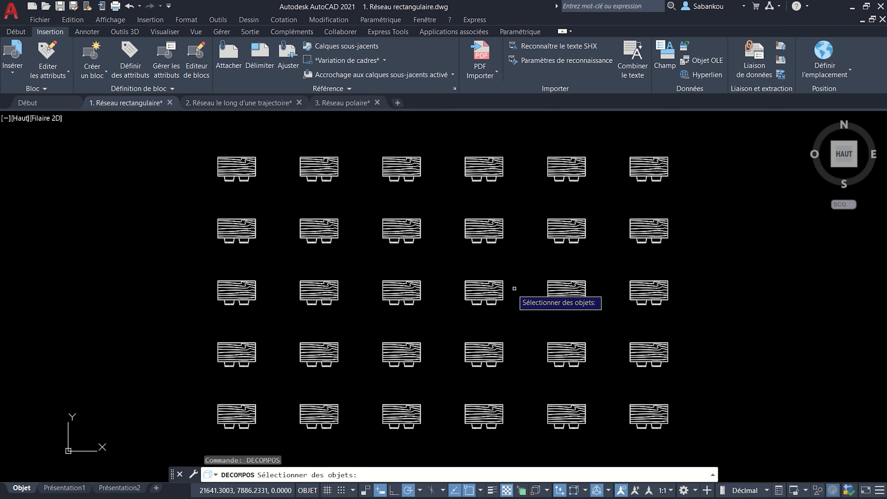
left_click(502, 287)
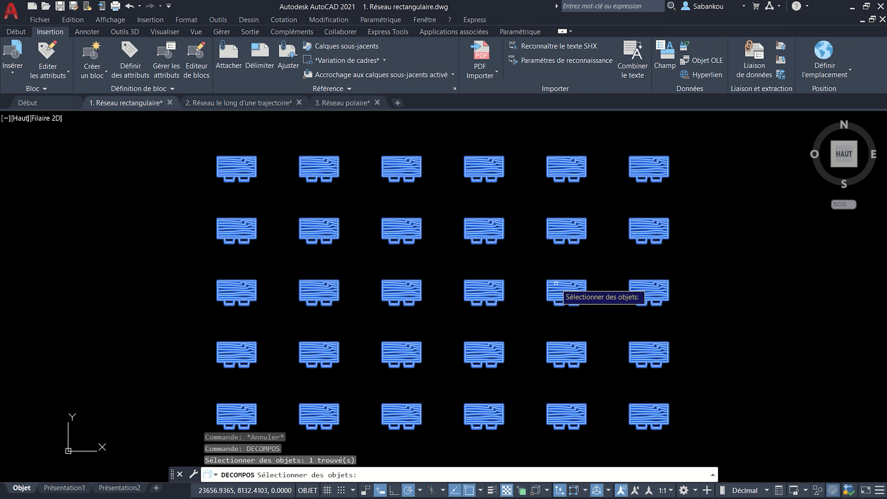
key("Return")
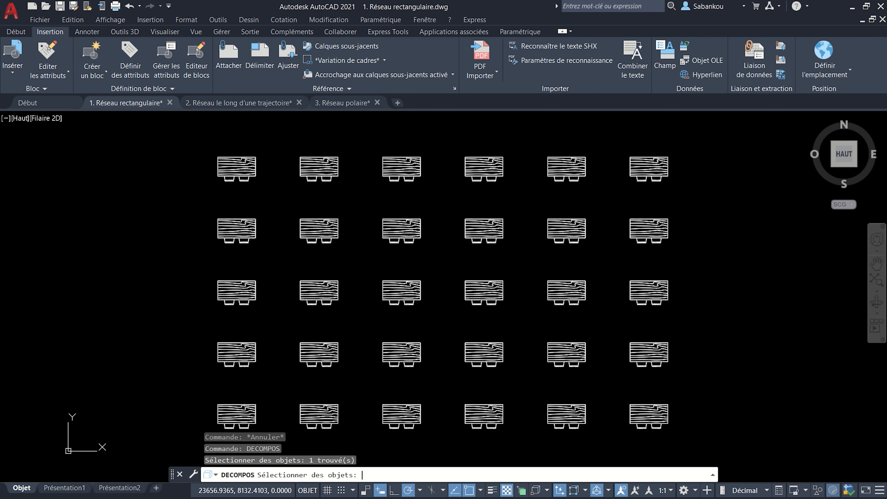
- Select several of the exploded desks one at a time to check their independence, and undo the explosion
left_click(400, 288)
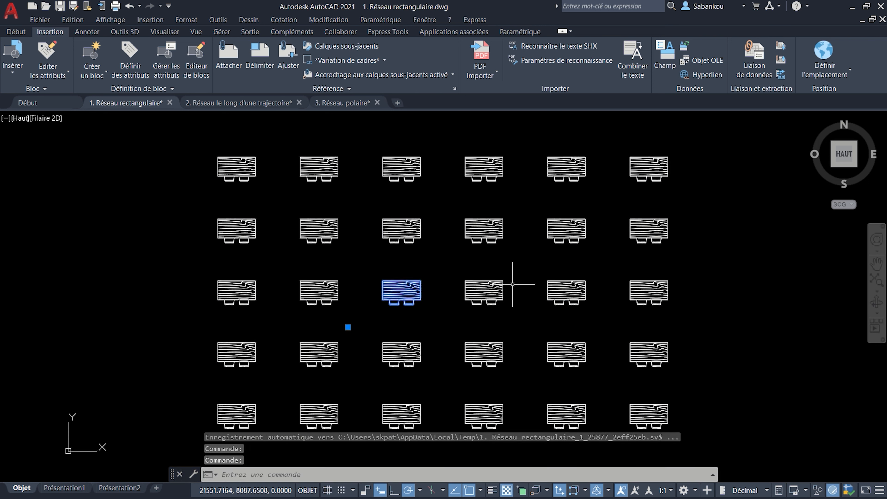
key("Escape")
left_click(486, 292)
key("Escape")
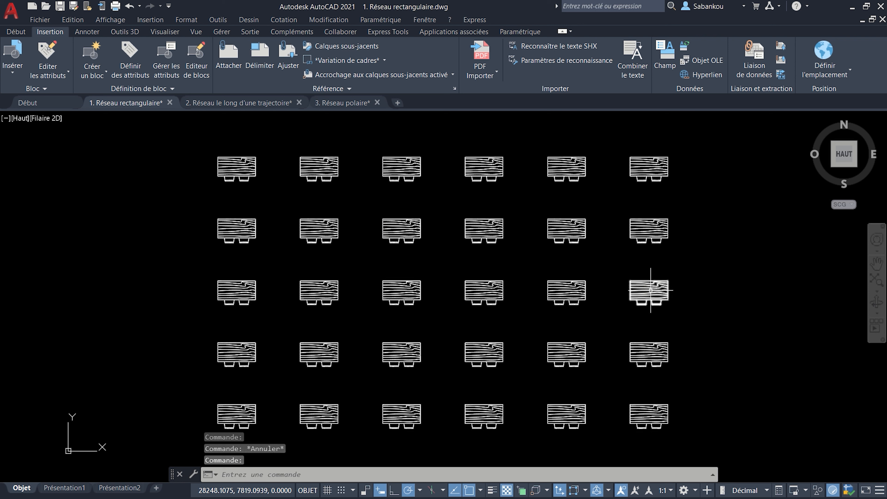
left_click(566, 292)
key("Escape")
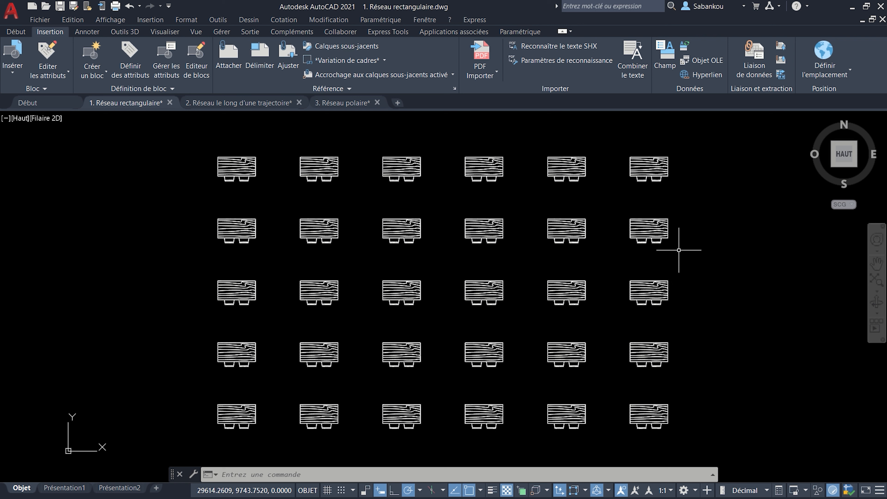
left_click(570, 232)
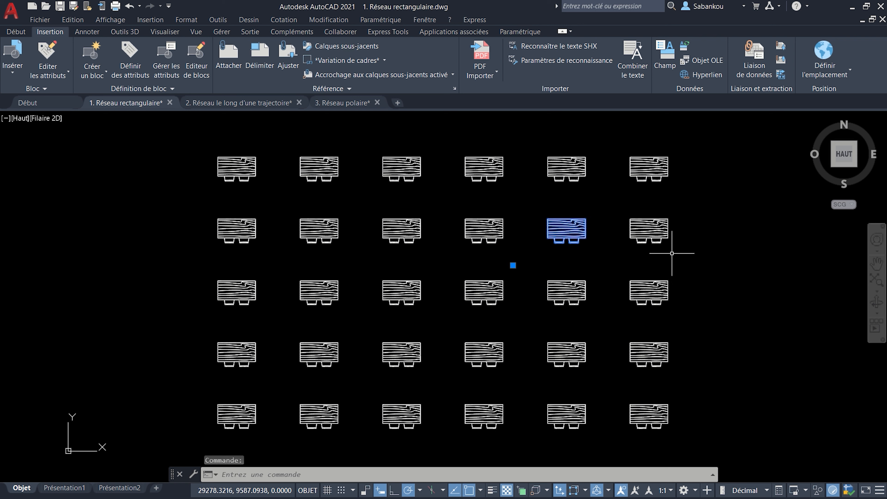
key("Escape")
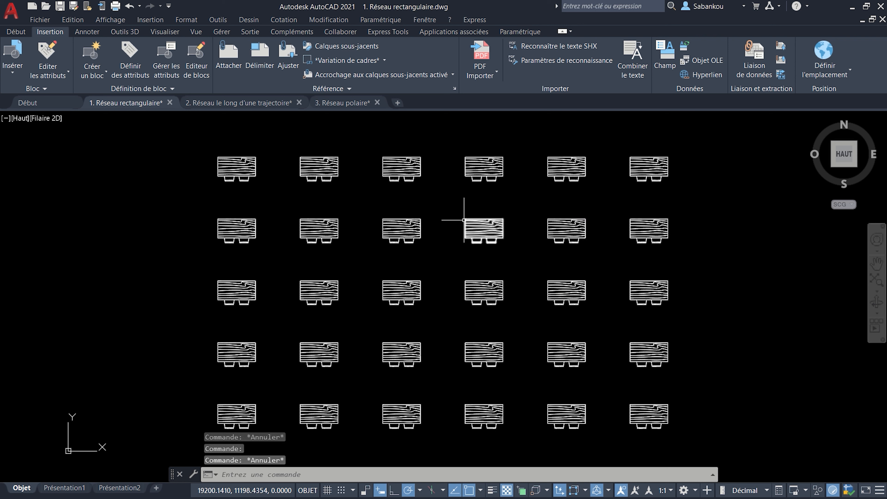
left_click(132, 8)
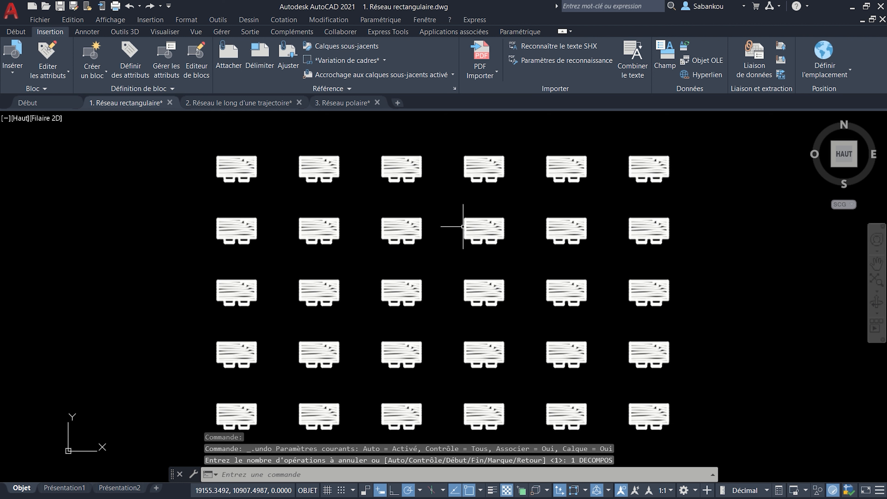
- Set the number of levels (Niveaux) of the rectangular desk array to 1
left_click(485, 224)
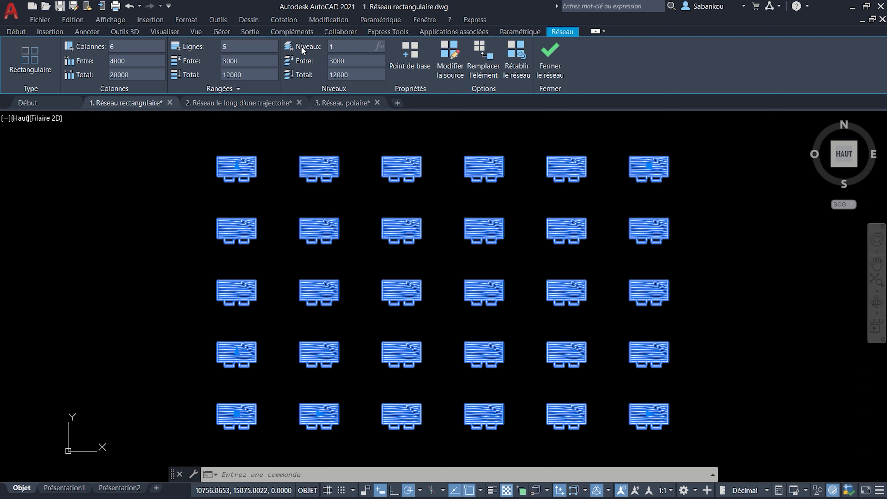
key("Return")
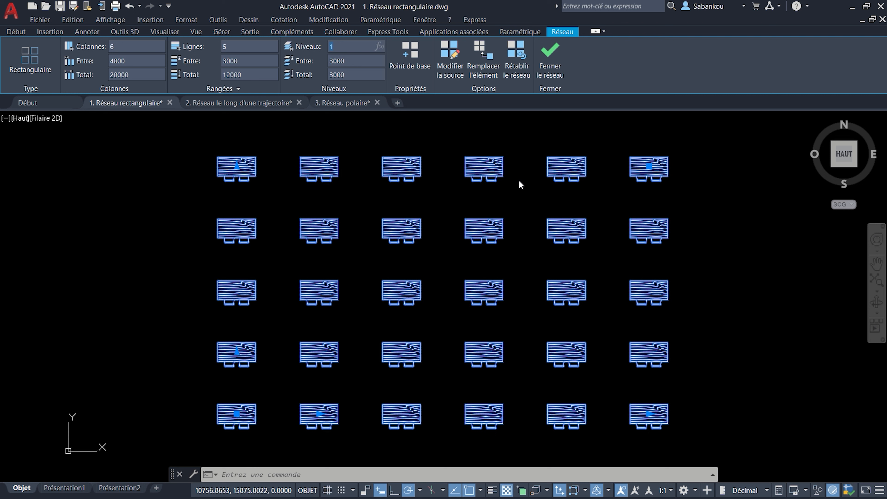
left_click(352, 44)
key("Escape")
key("Escape")
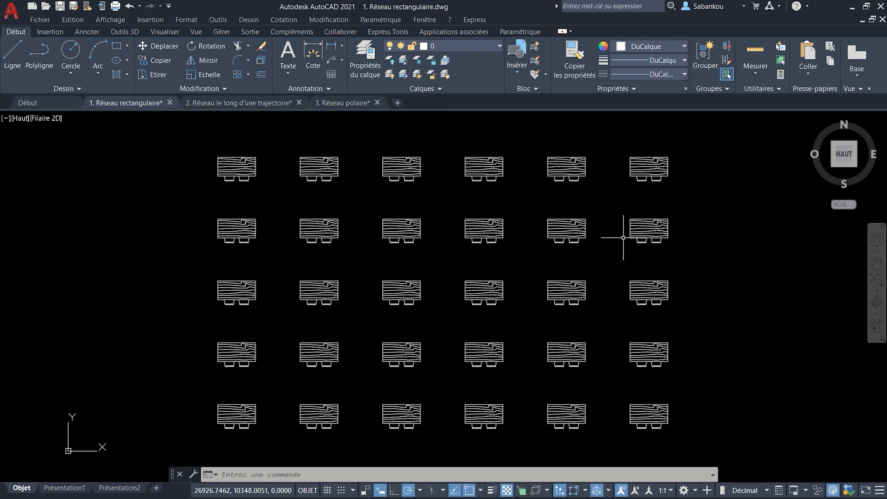
- Move only the fifth desk of the array's second row from the top diagonally up-right at 45°, and check the array by selecting it
left_click(571, 225)
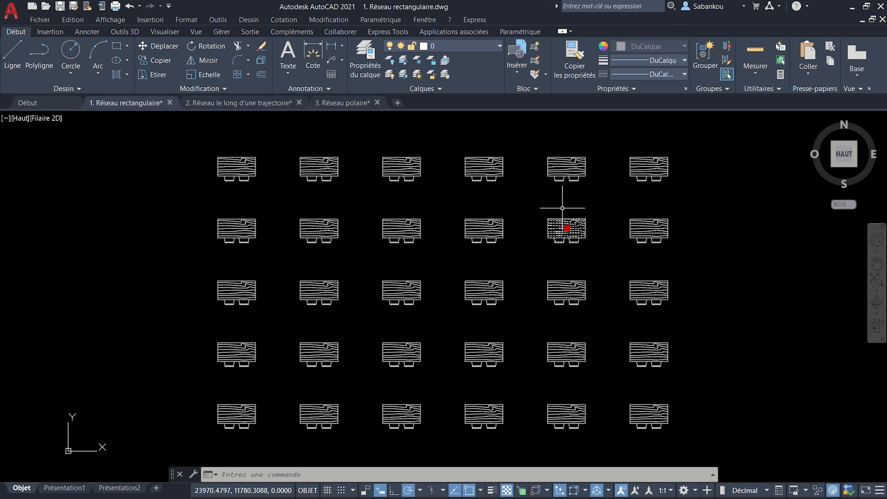
left_click(567, 228)
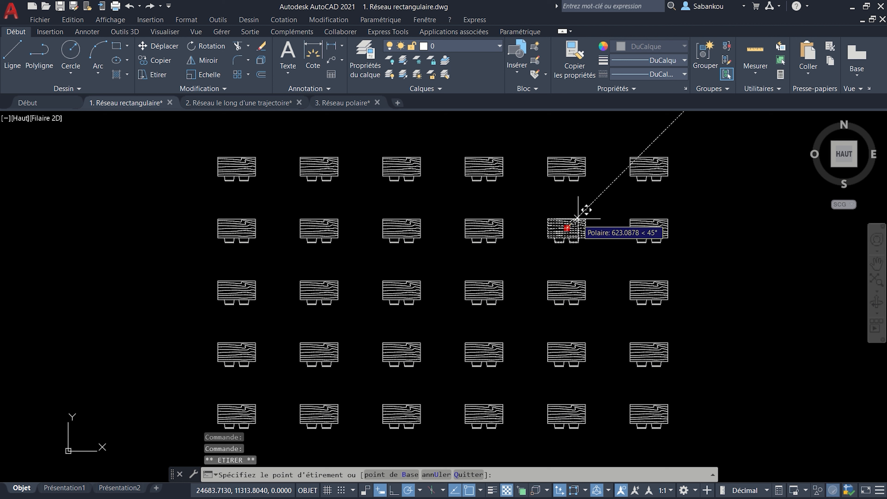
left_click(589, 206)
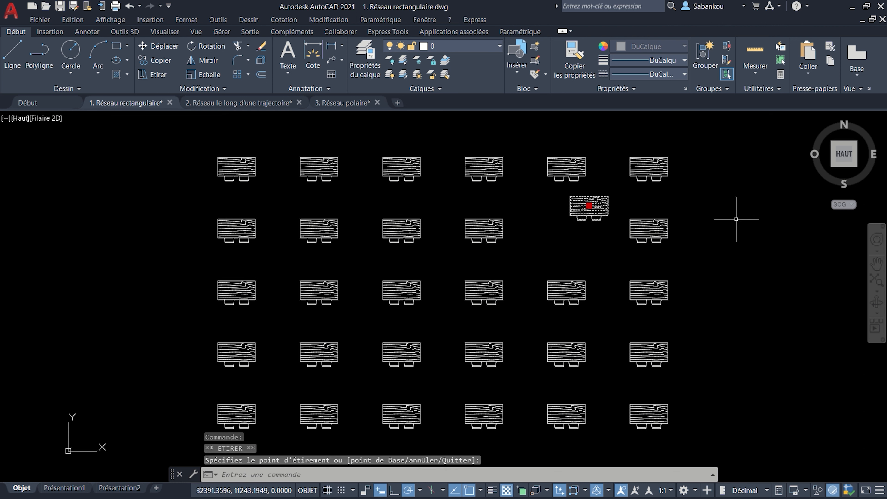
key("Escape")
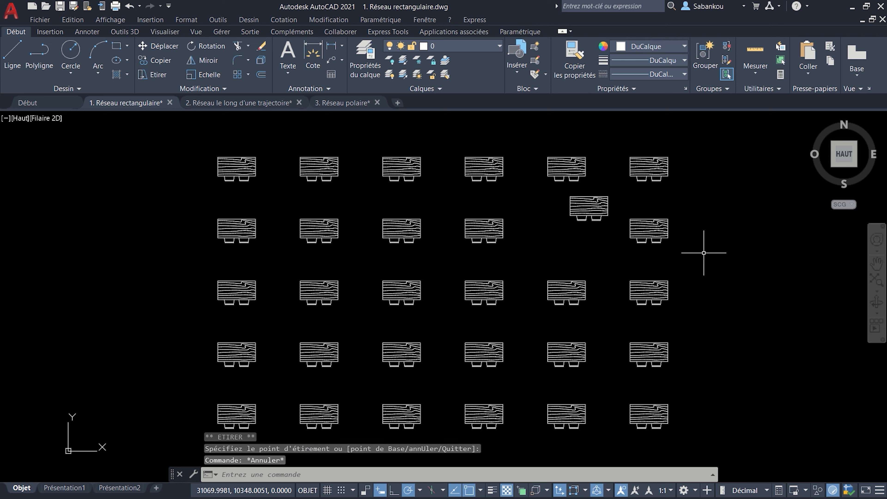
left_click(661, 228)
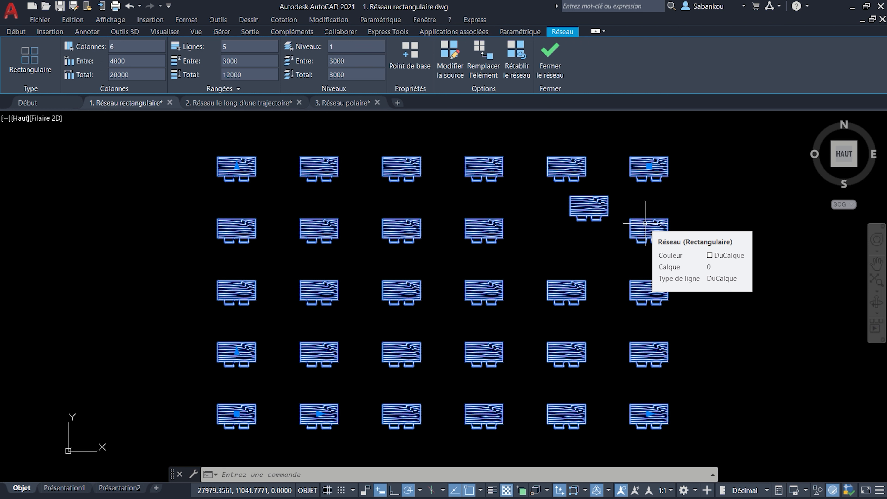
key("Escape")
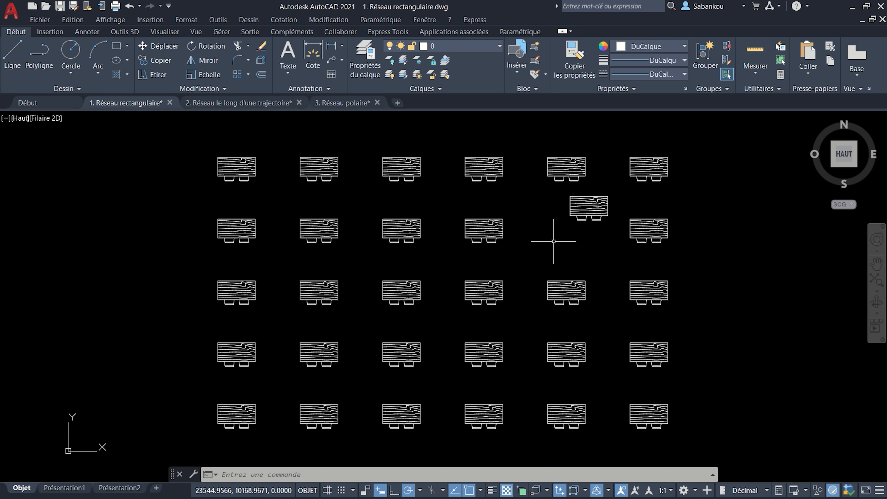
- Delete only the third and fourth desks in the array's second row from the top, and check the array by selecting it
left_click(494, 231)
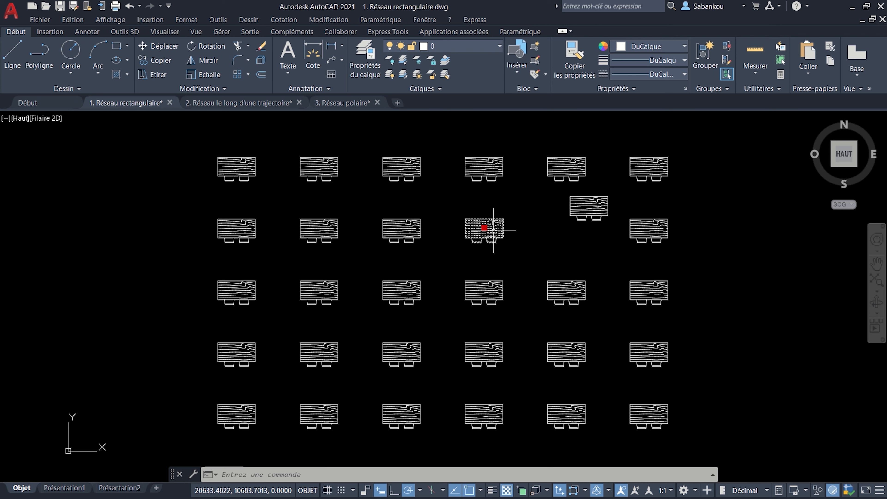
left_click(407, 231)
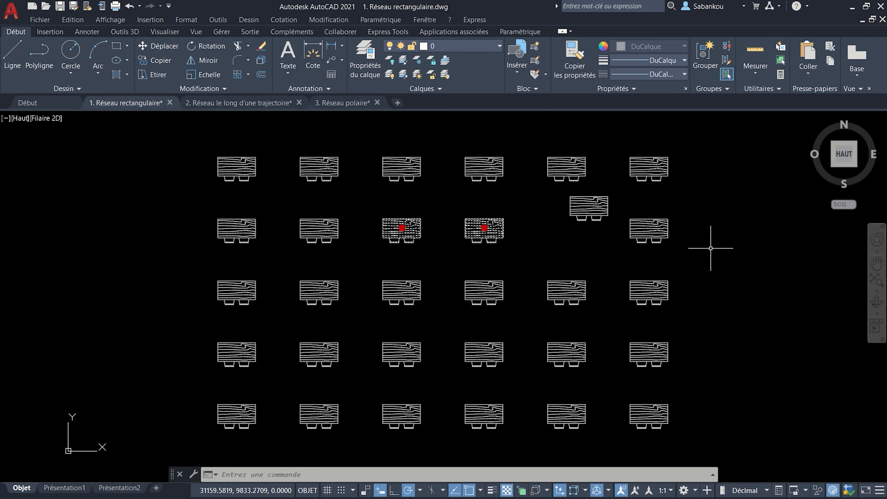
key("Delete")
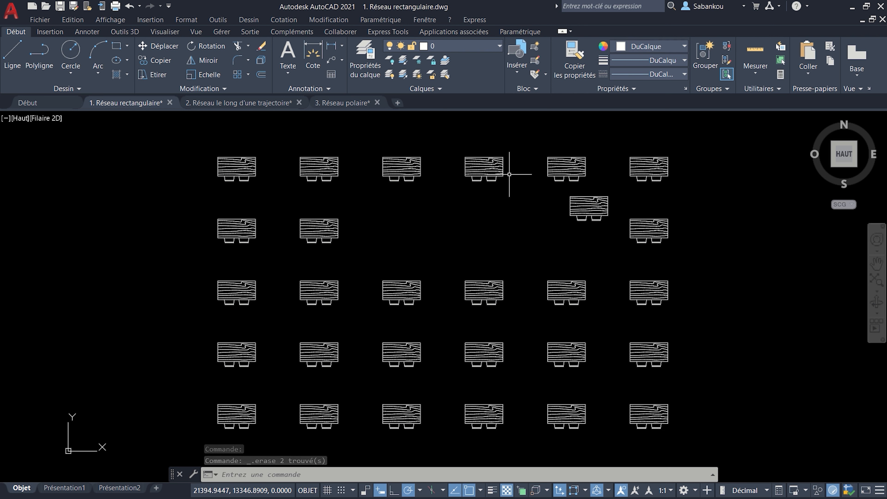
left_click(497, 170)
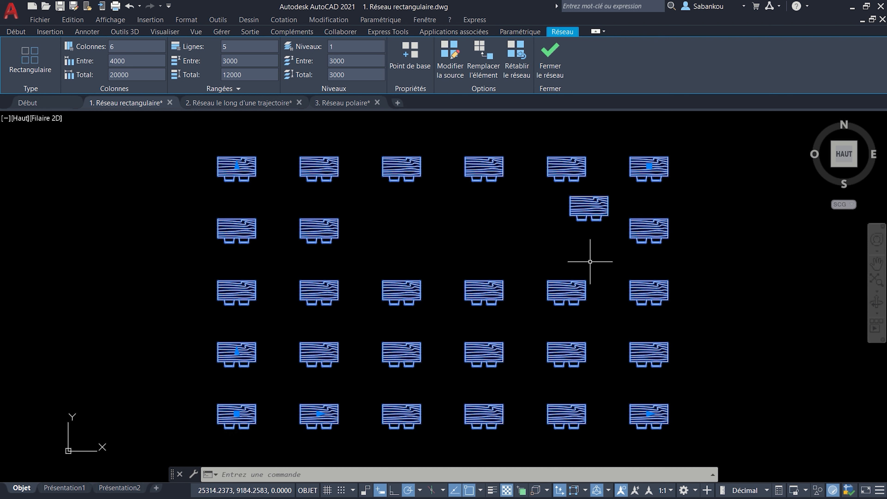
key("Escape")
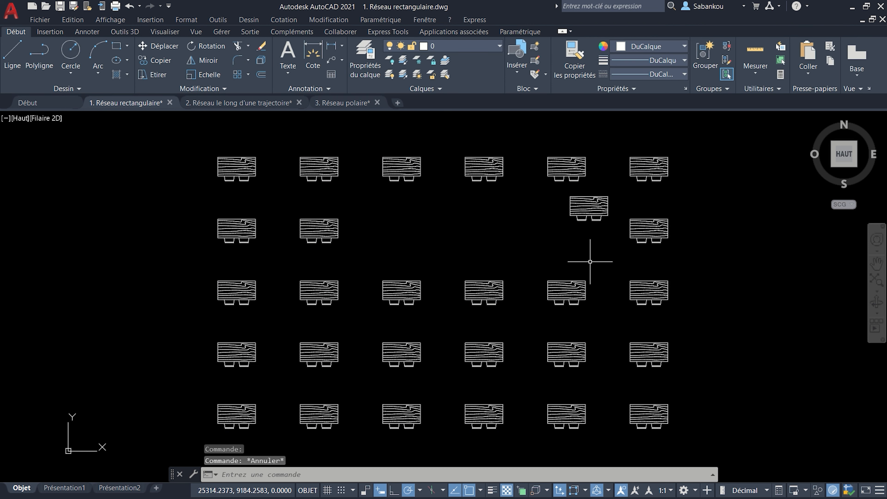